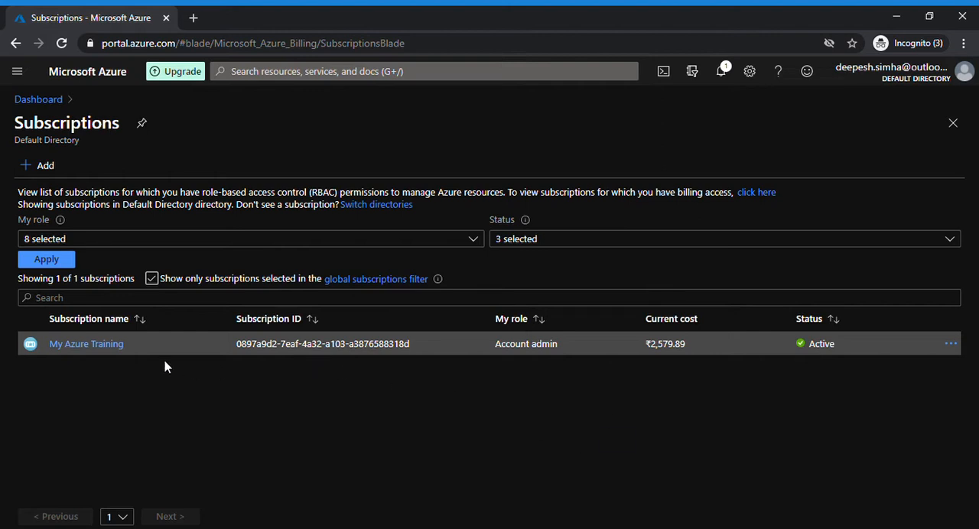
Step: Open the My Azure Training subscription's activity log and expand the Rename Subscription and Create and update budgets operations
click(112, 346)
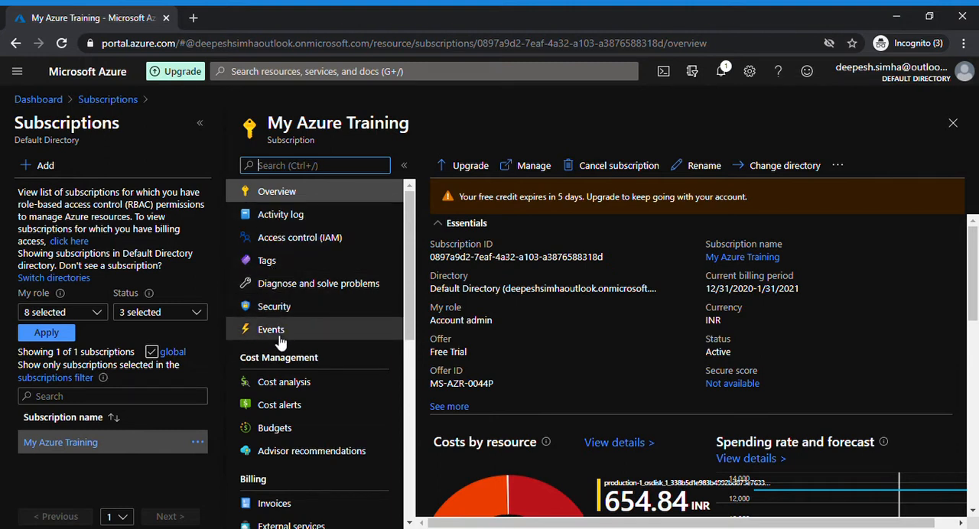
click(281, 217)
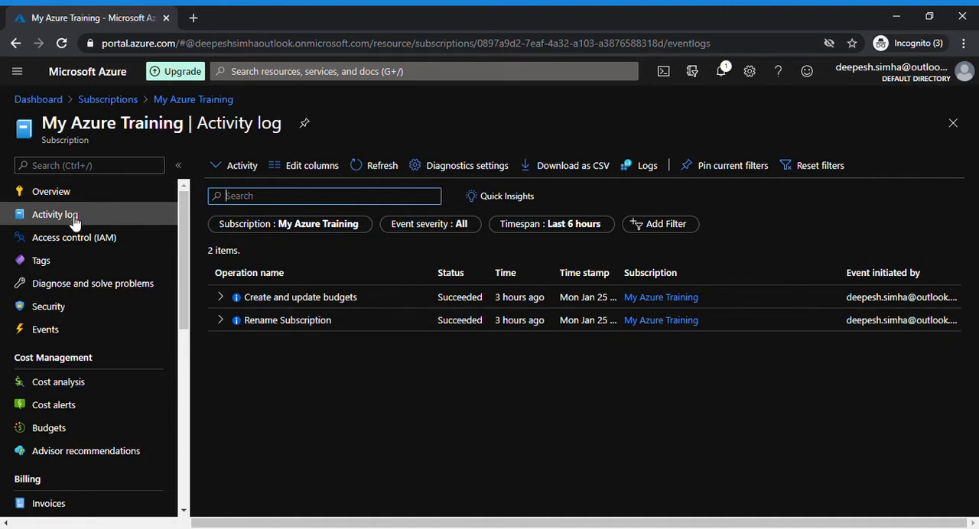
click(226, 326)
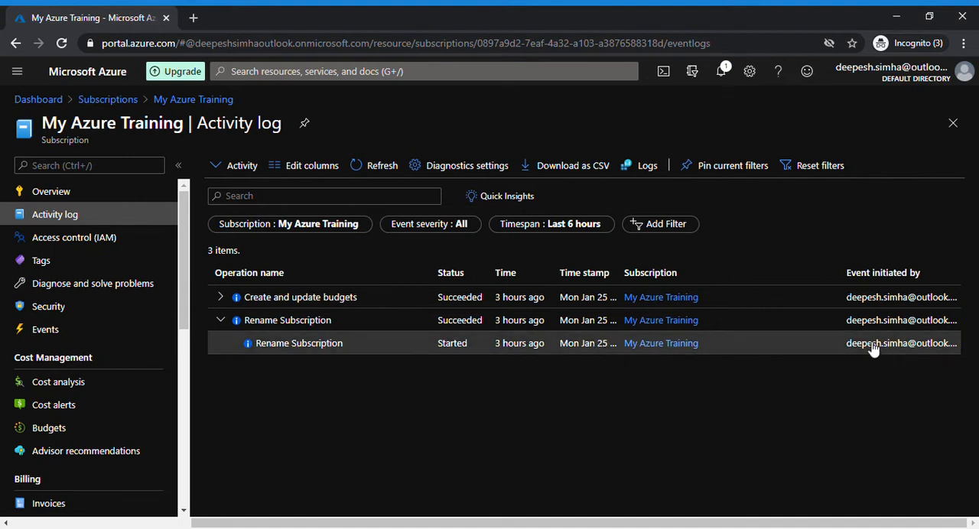
click(220, 298)
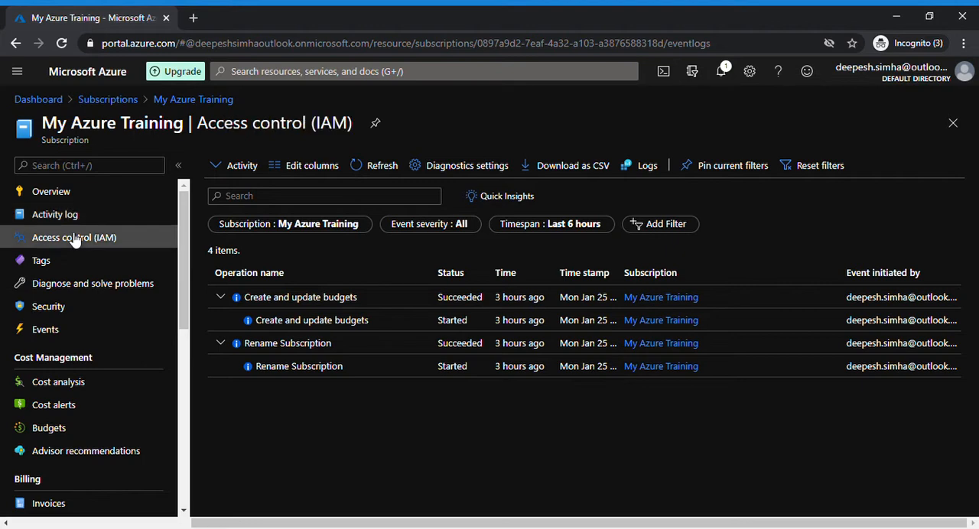
Step: Check a user's access to the subscription in Access control (IAM) by searching for the user's name and viewing their assignments
click(74, 239)
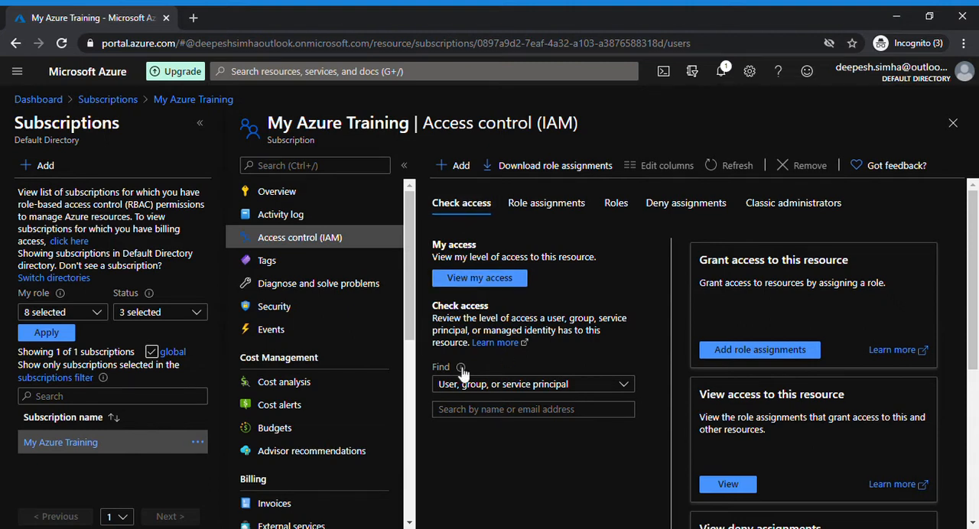
click(464, 410)
text(dee)
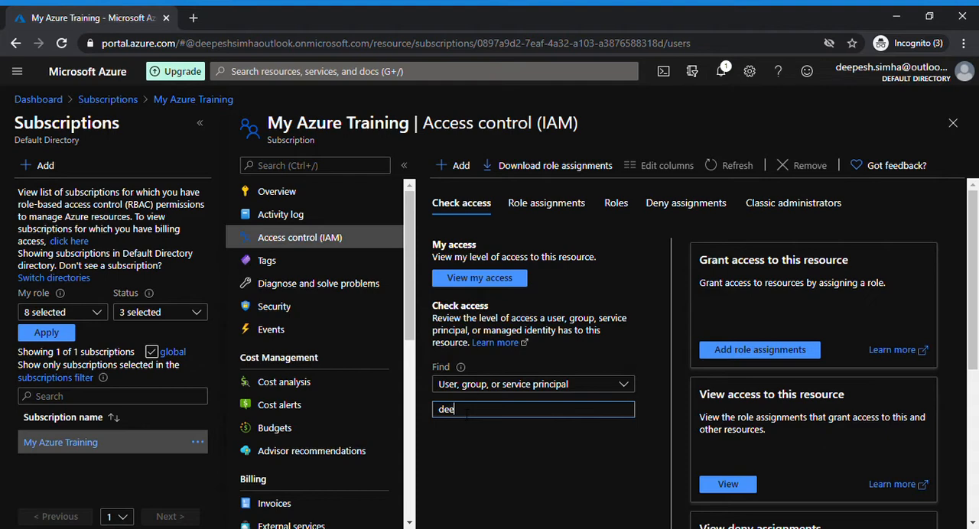
text(pesh)
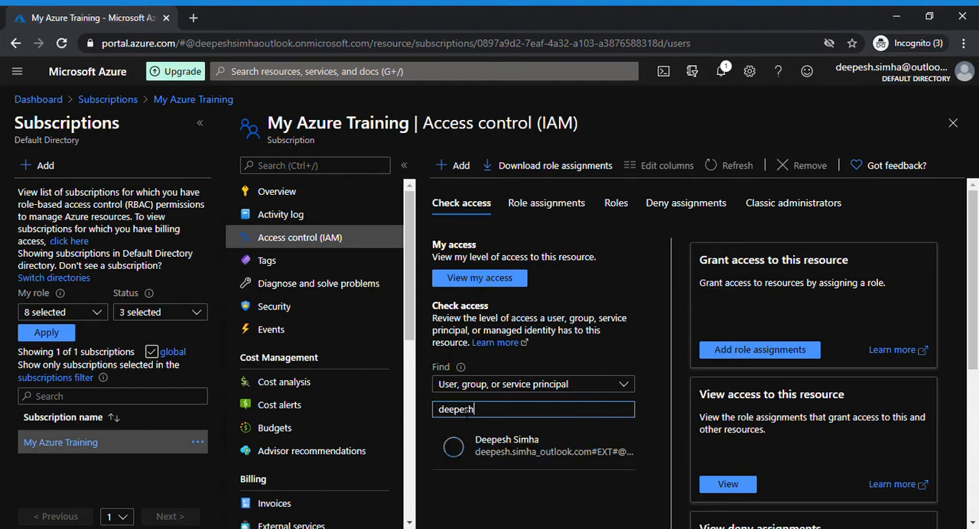
click(499, 457)
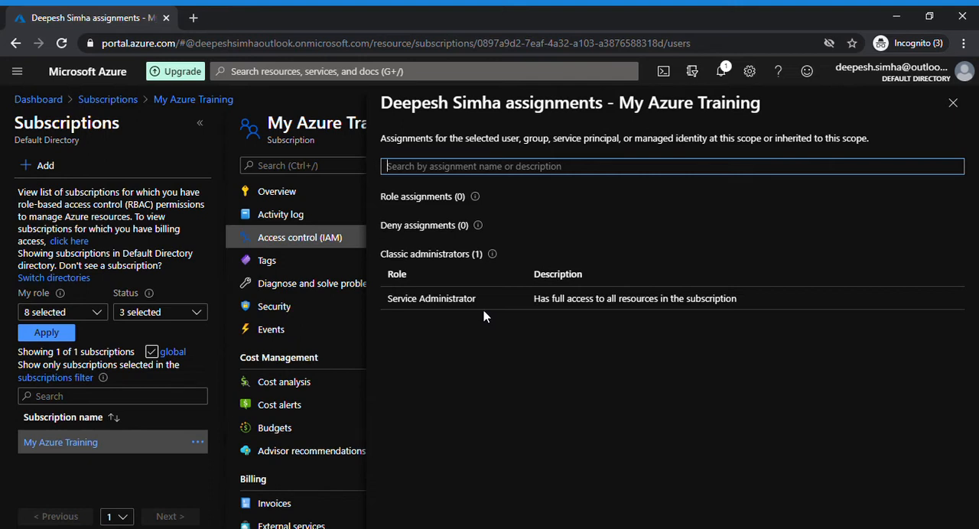
click(953, 104)
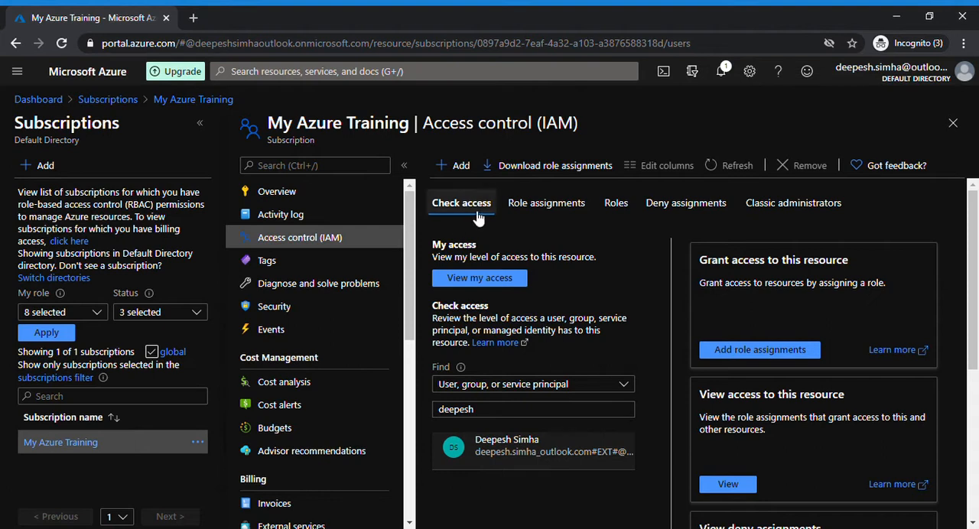
Step: View the subscription's role assignments and start adding a new role assignment
click(536, 209)
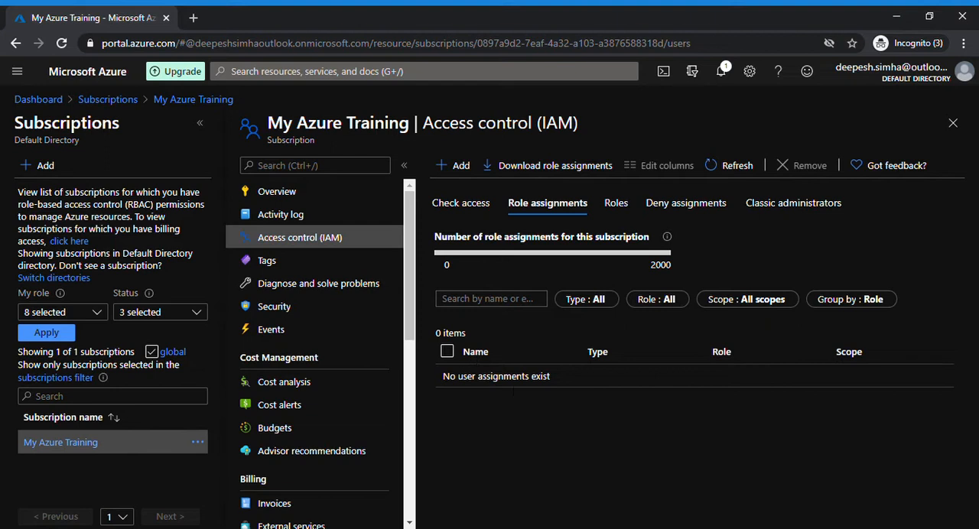
click(459, 168)
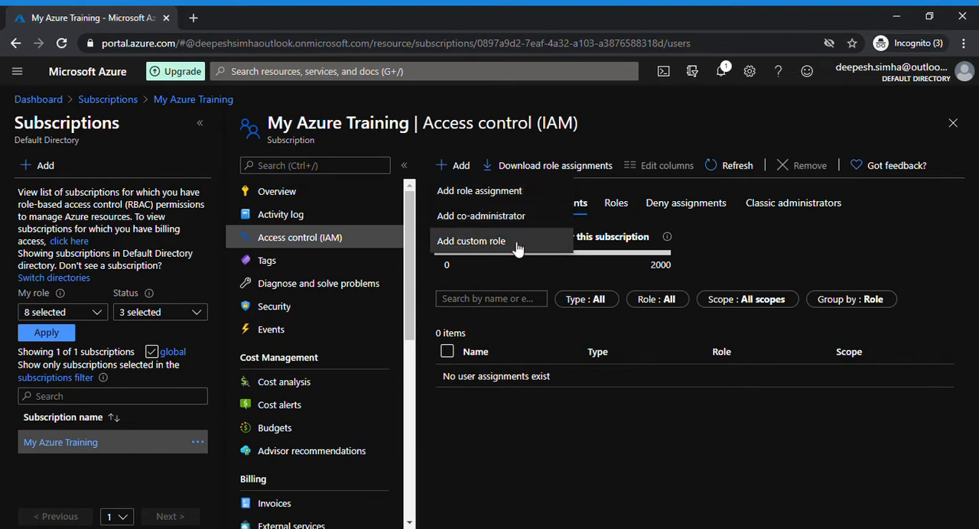
click(468, 191)
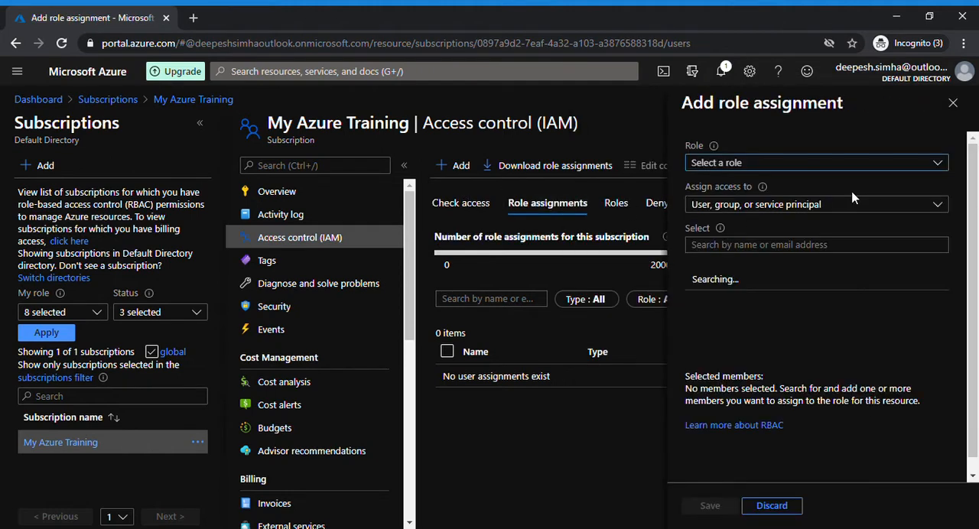
Step: Read the descriptions of the Owner and Reader roles and look through the available built-in roles
click(740, 169)
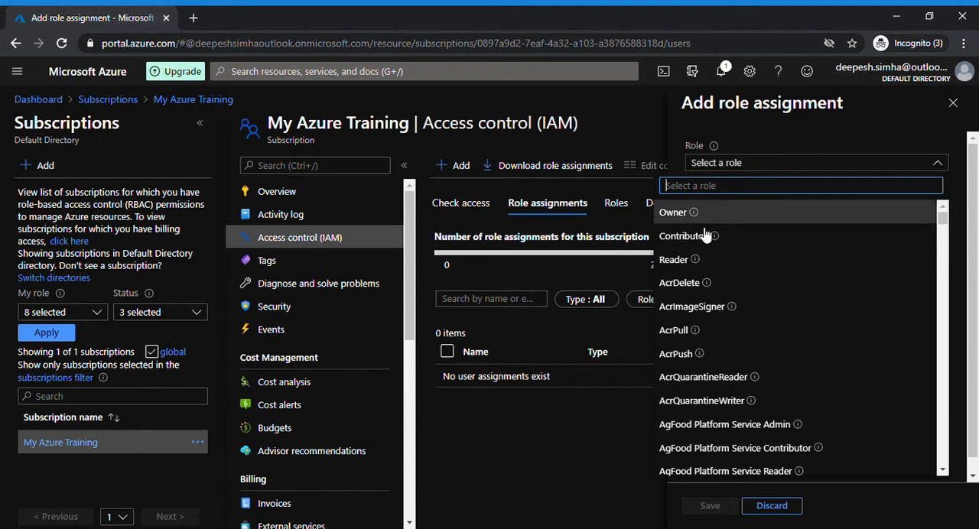
mouse_move(698, 215)
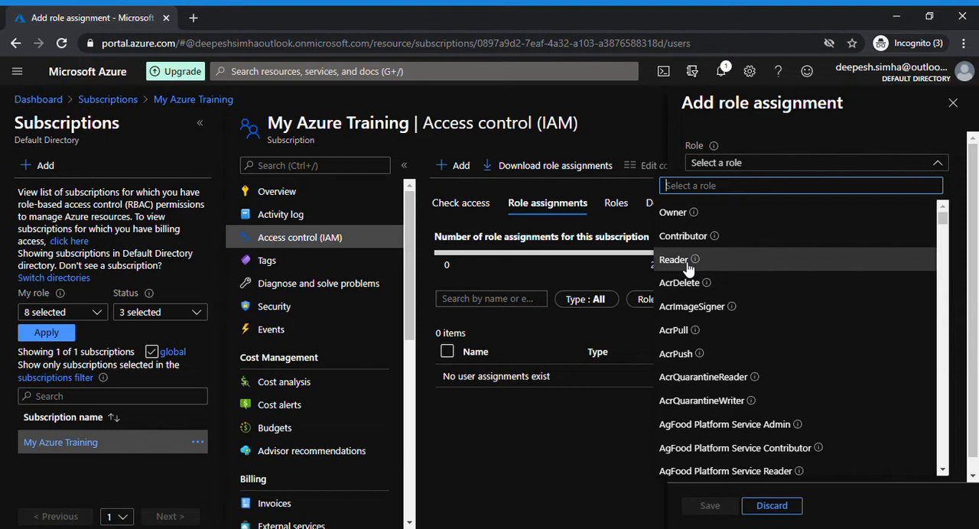
mouse_move(698, 261)
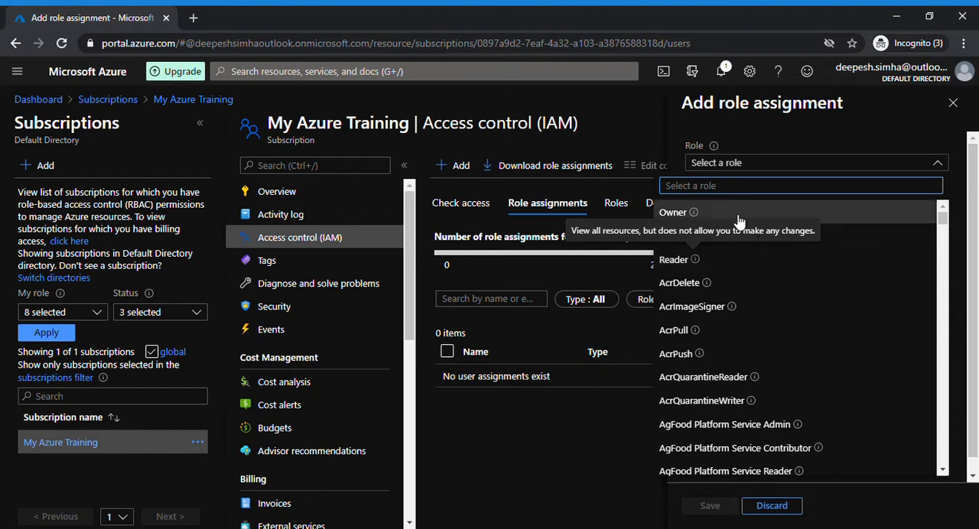
mouse_move(701, 213)
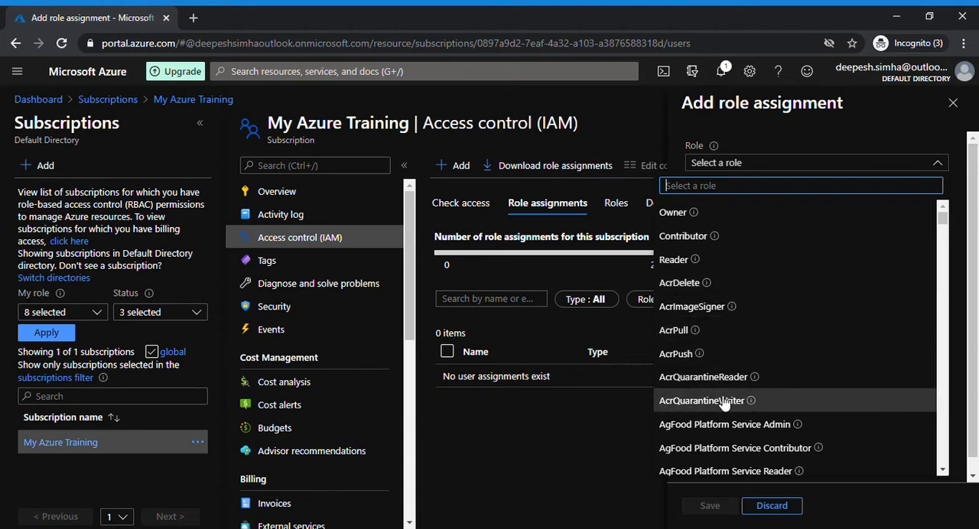
drag(943, 222, 943, 271)
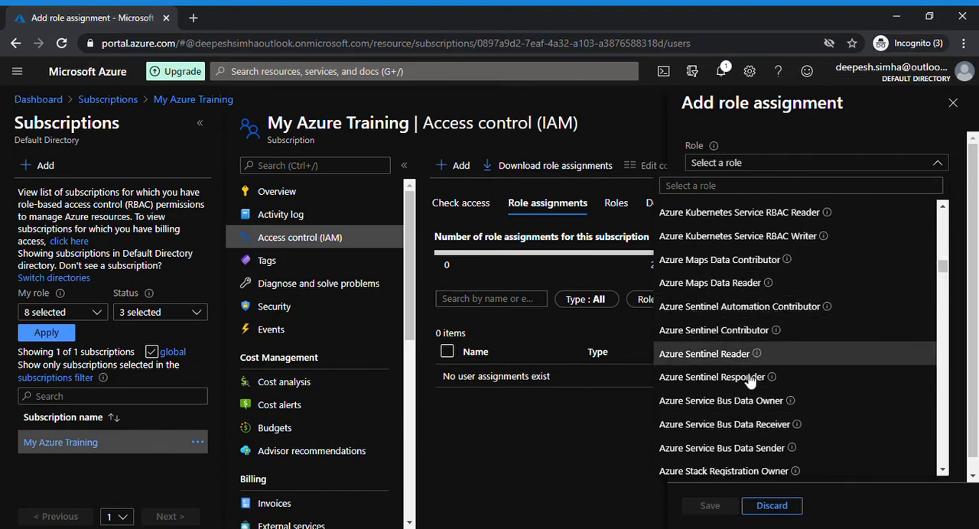
drag(943, 267, 940, 311)
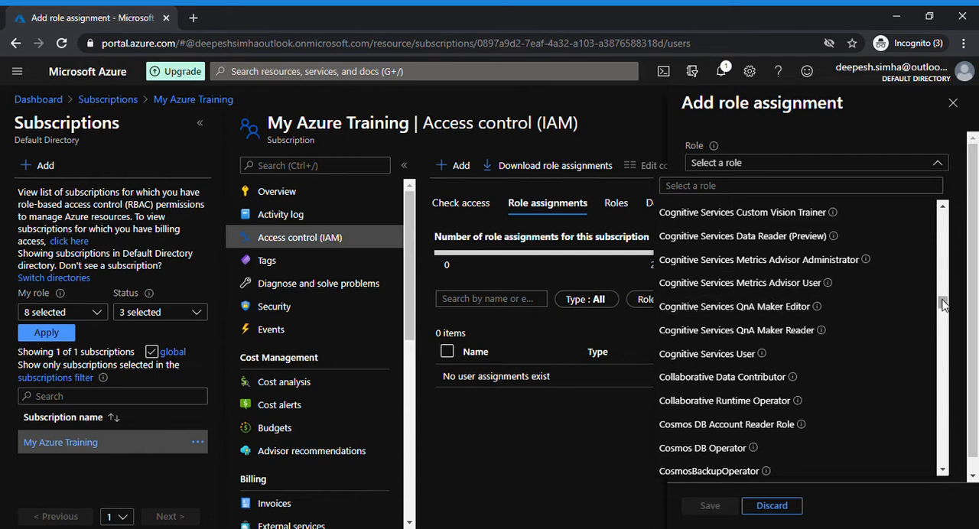
scroll(868, 254, down, 1)
Step: Filter the roles by "back", choose Backup Contributor, and select the guest user as the member
click(803, 188)
text(back)
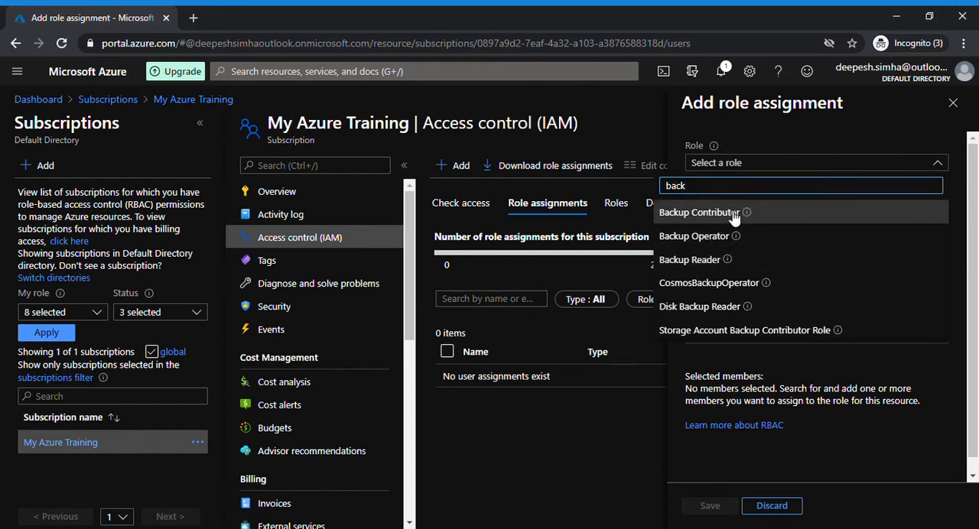
click(726, 214)
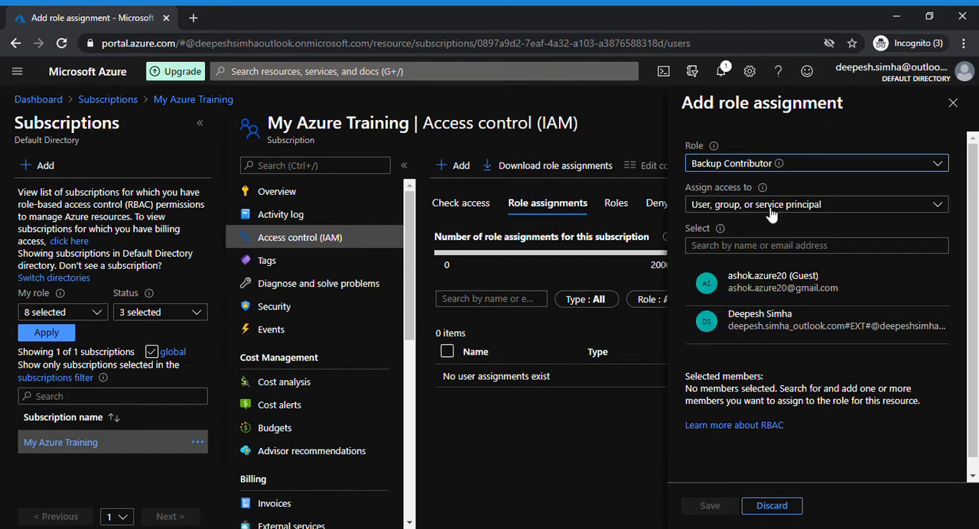
click(734, 247)
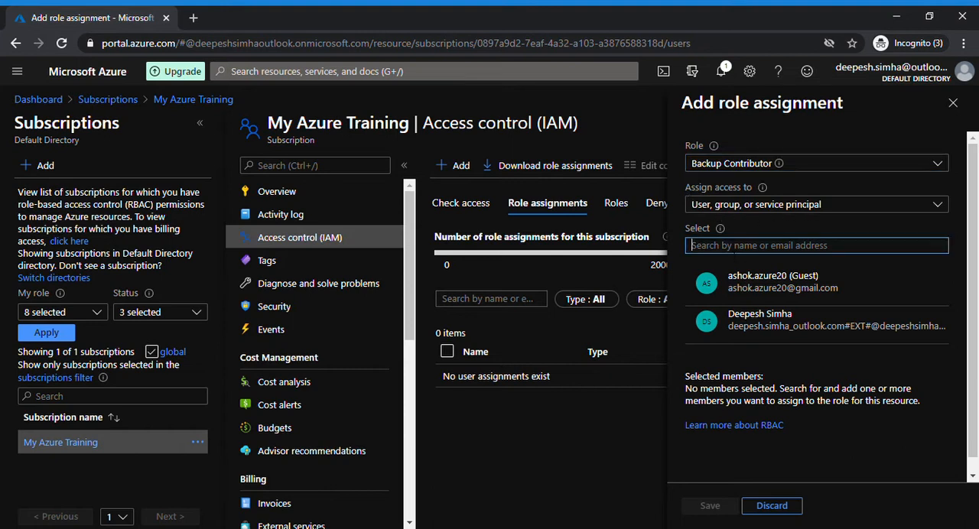
click(769, 293)
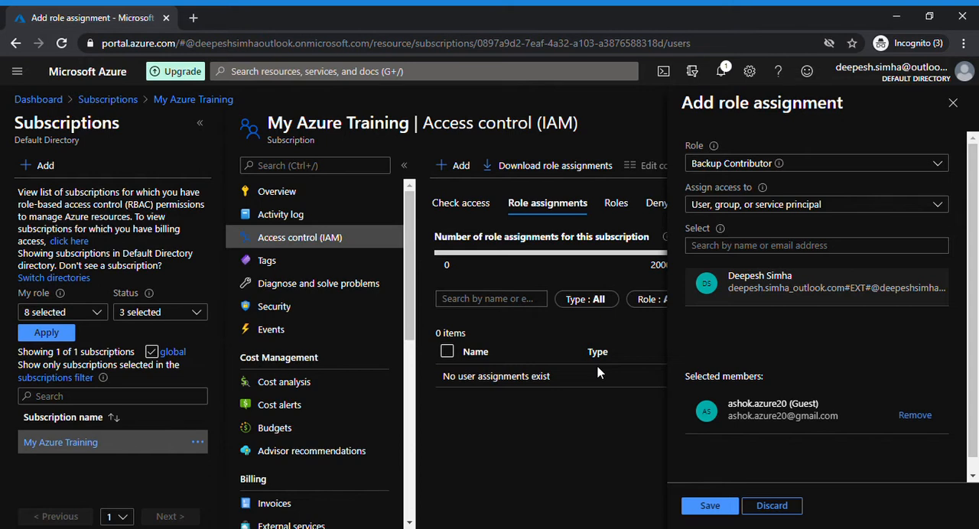
Step: Search the roles for "virtual con", clear the search, and browse the full role list without changing the selected role
click(915, 169)
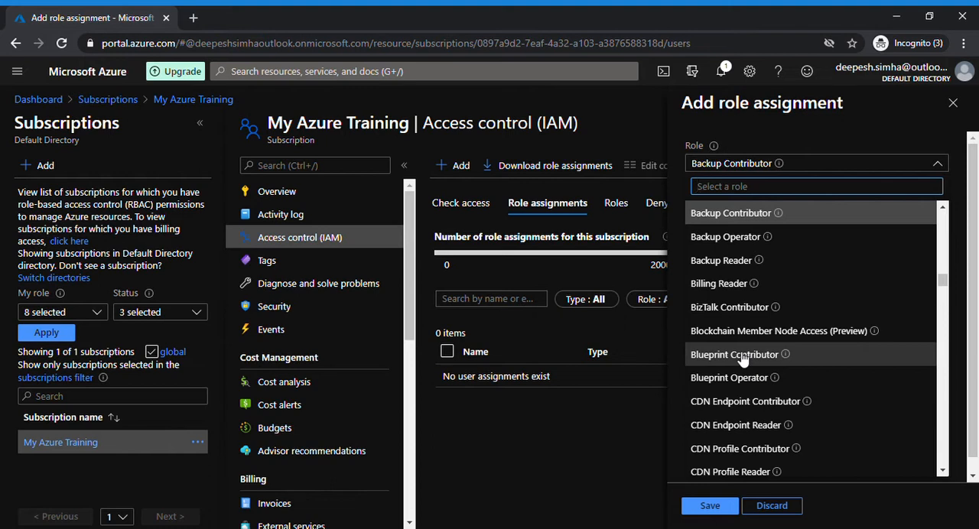
text(virtu)
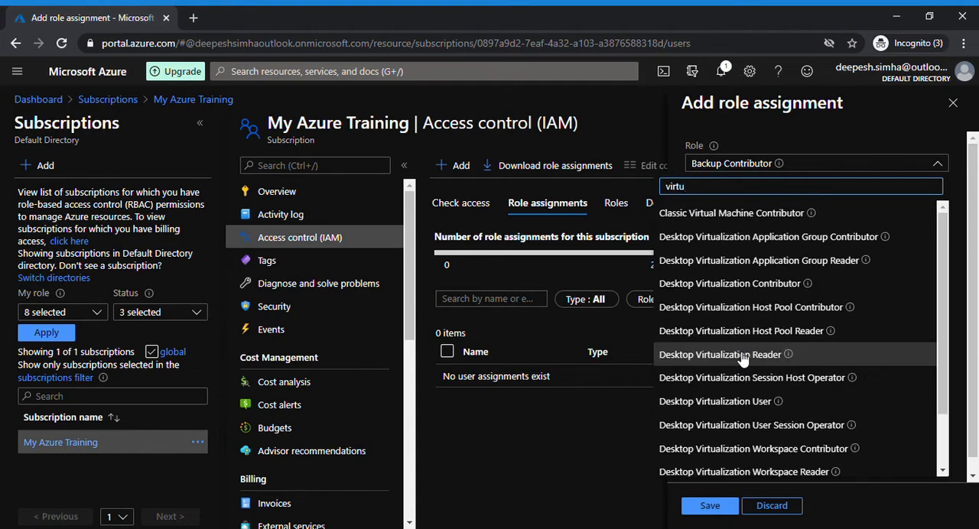
text(al con)
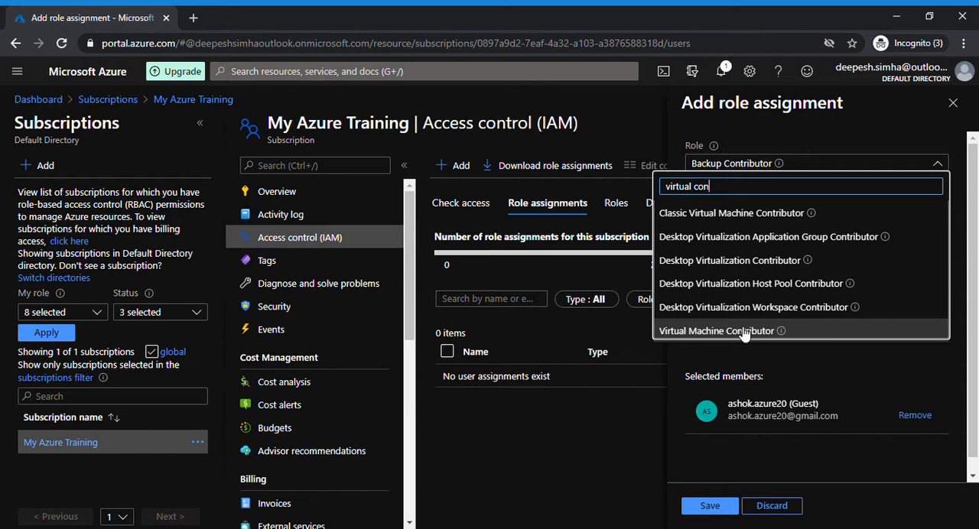
key(ctrl+a)
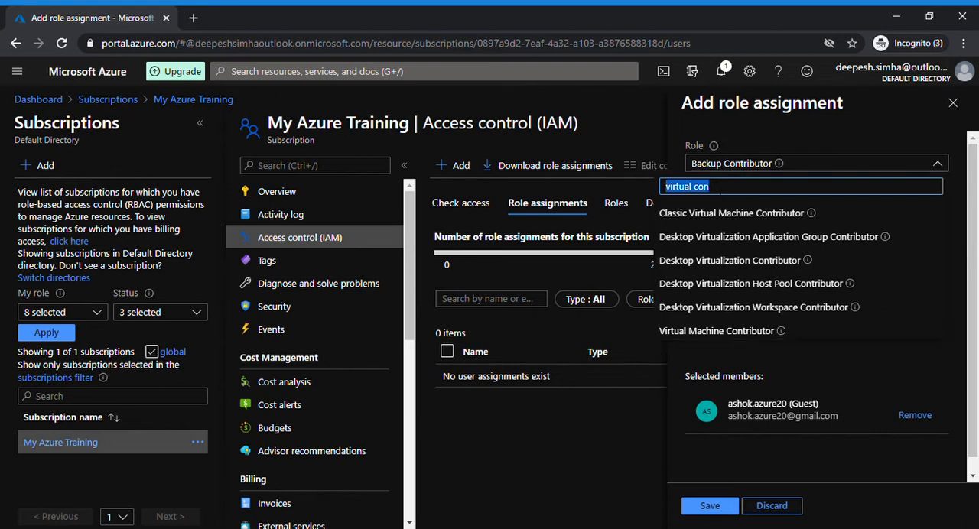
key(BackSpace)
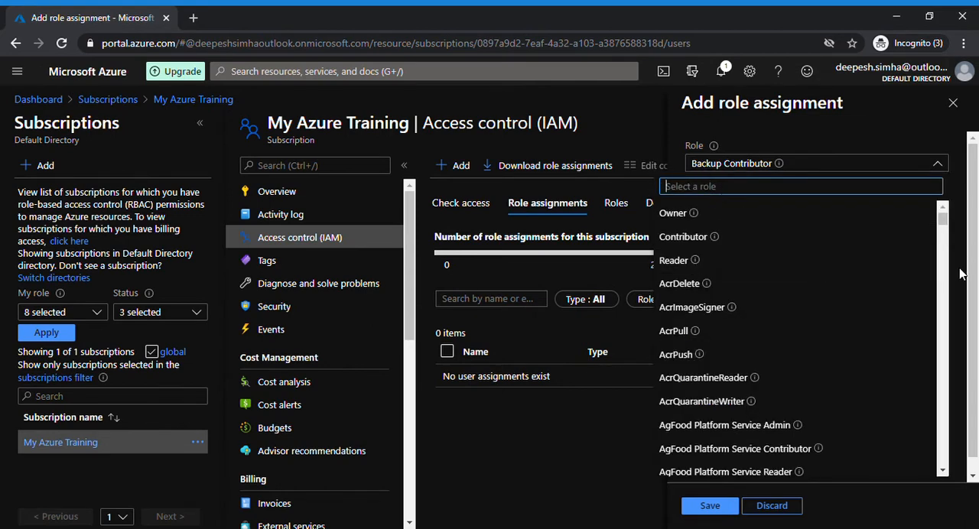
drag(943, 220, 944, 257)
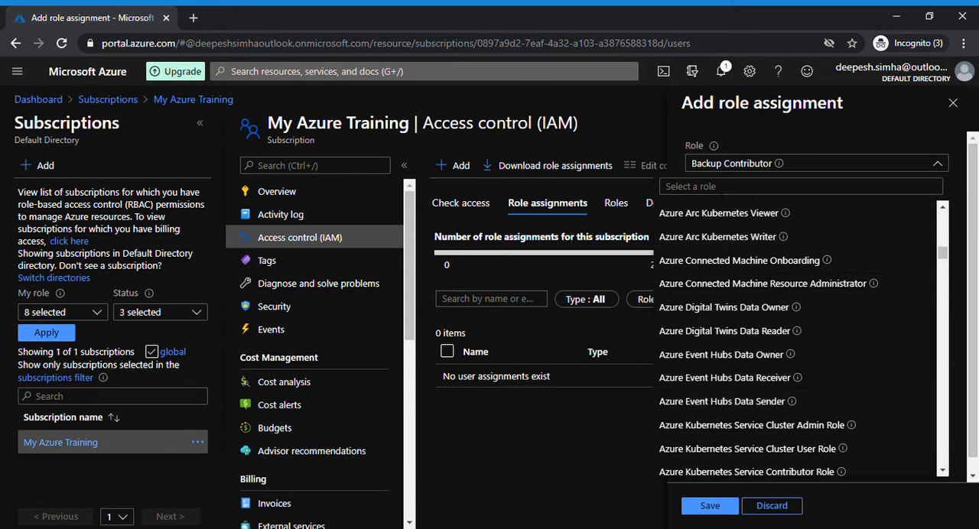
click(974, 273)
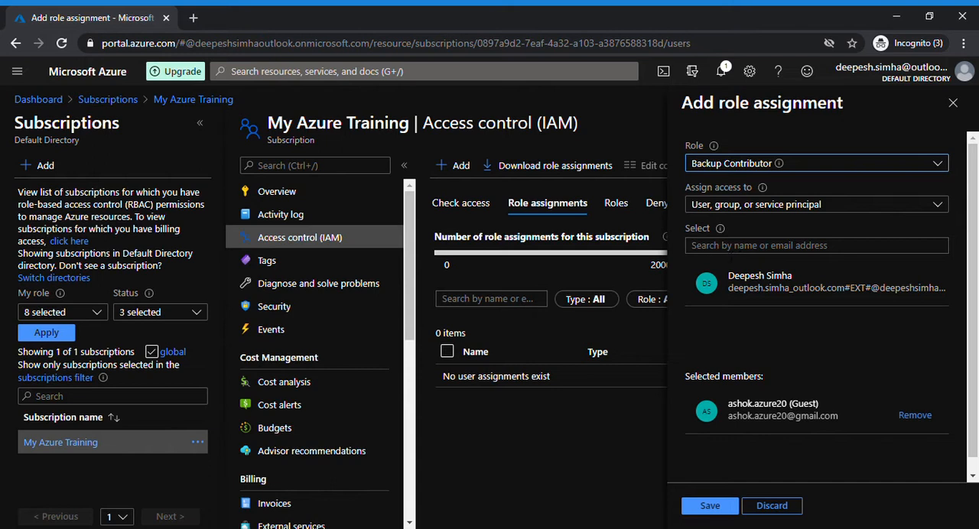
Step: Examine the identity types available under Assign access to, including the system assigned managed identity options
mouse_move(779, 163)
click(900, 205)
mouse_move(937, 262)
mouse_down()
mouse_move(940, 318)
mouse_move(938, 252)
mouse_up()
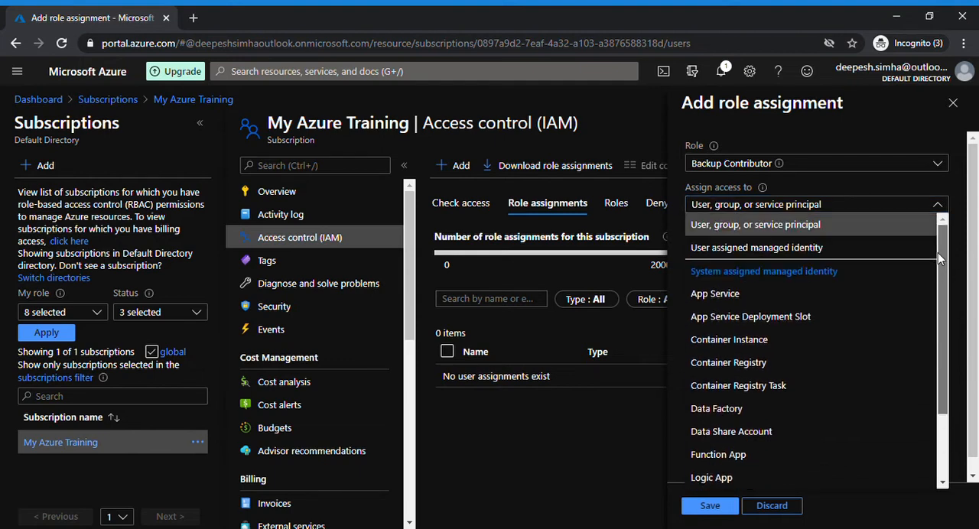
click(907, 163)
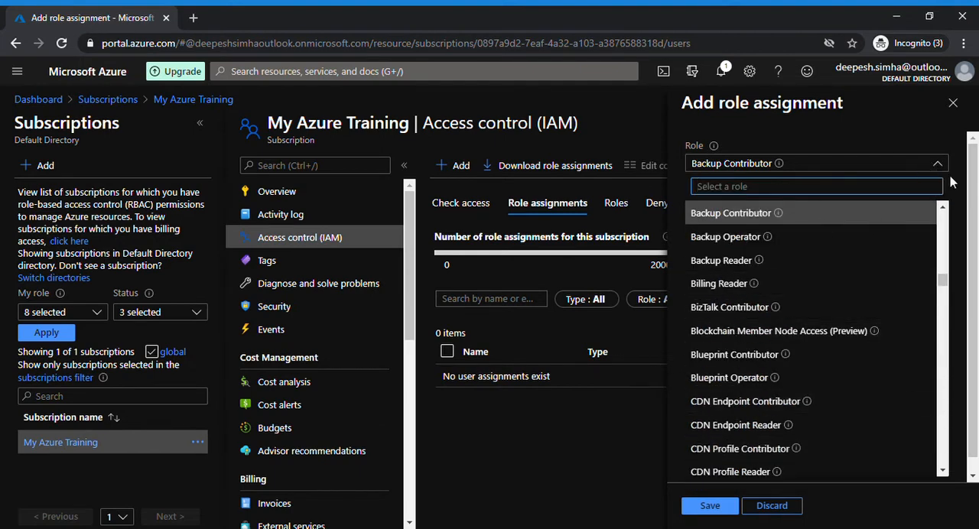
click(976, 189)
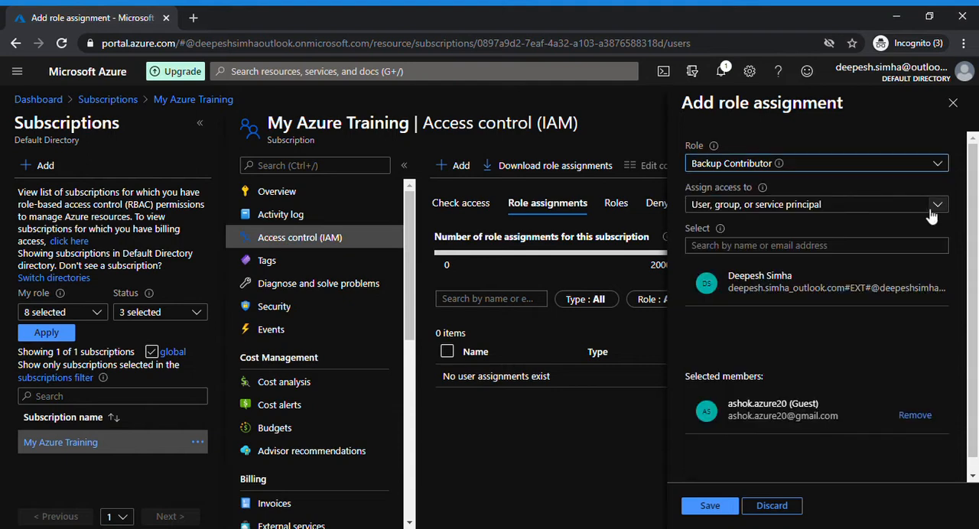
click(938, 204)
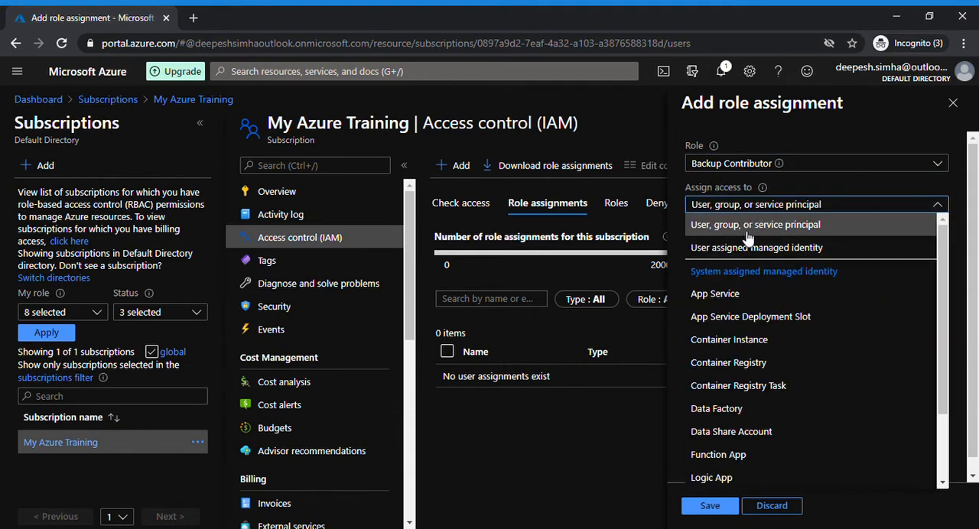
drag(942, 272, 940, 342)
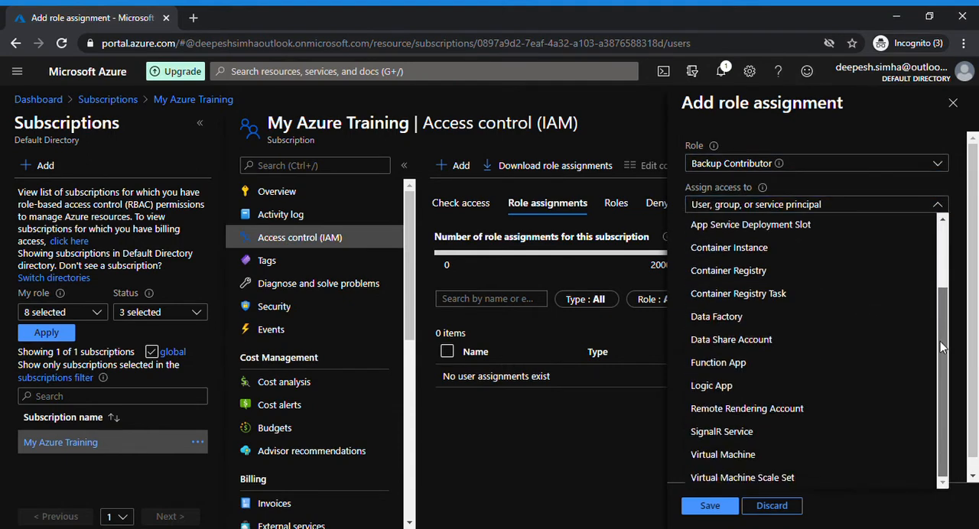
scroll(746, 339, up, 3)
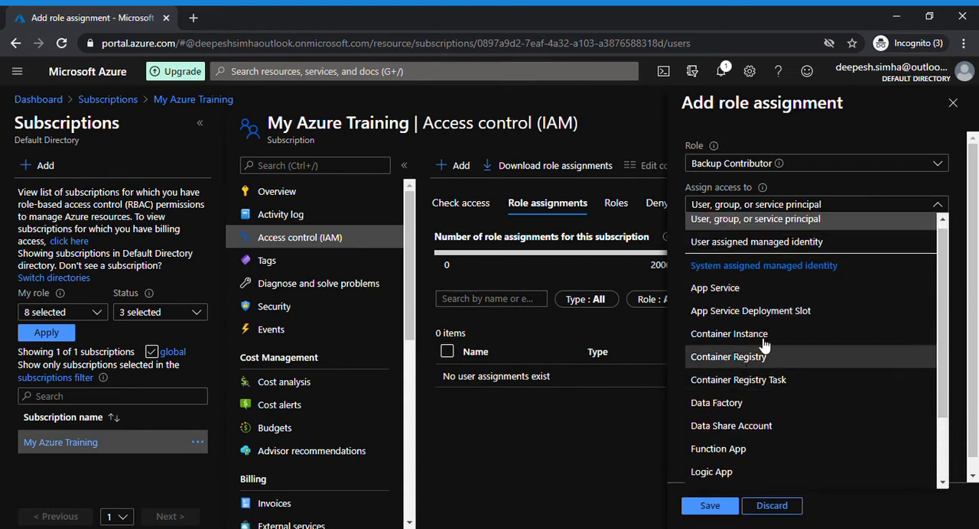
Step: Save the Backup Contributor role assignment for the guest user, keeping access assigned to User, group, or service principal
click(908, 127)
click(751, 247)
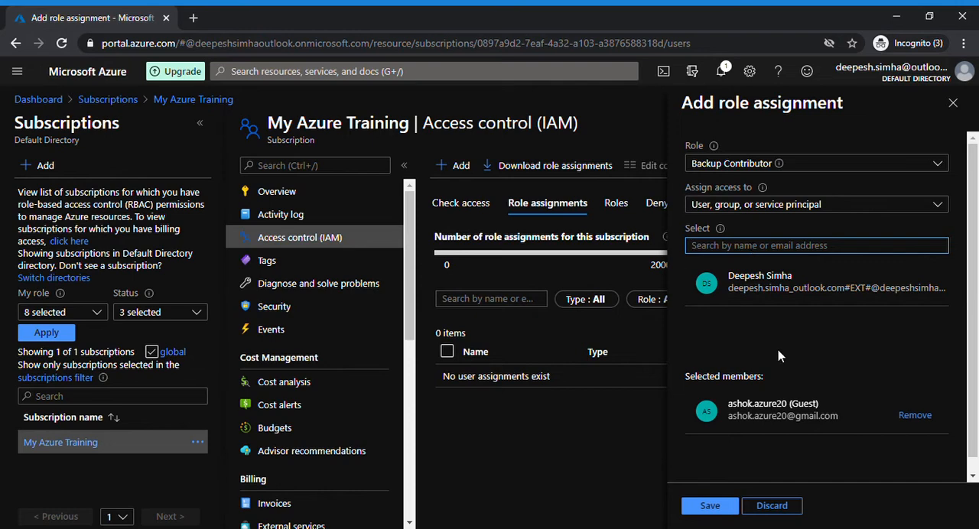
click(765, 417)
click(757, 293)
click(711, 507)
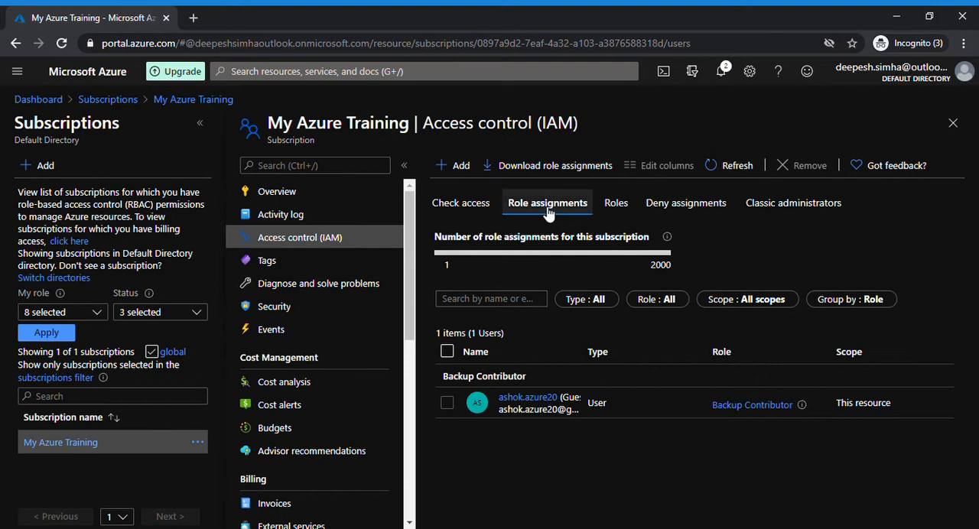
click(463, 167)
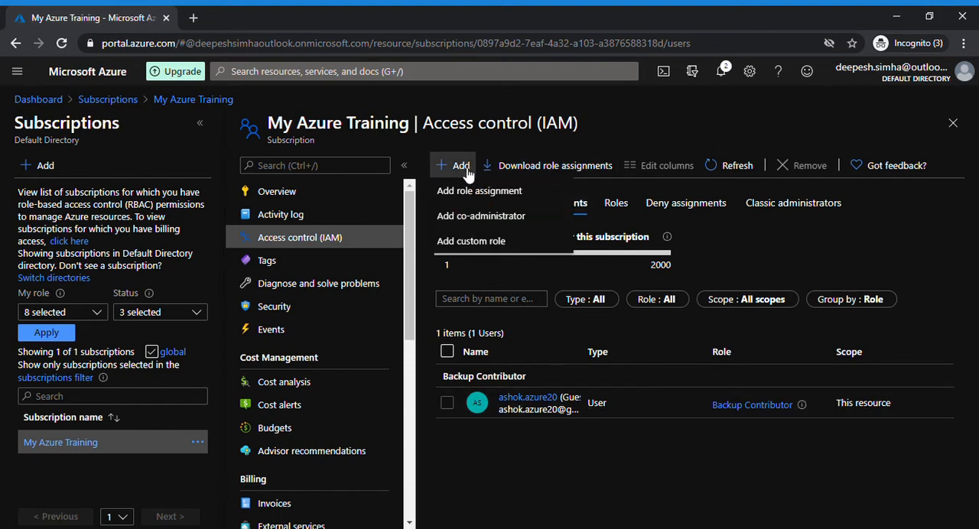
click(468, 217)
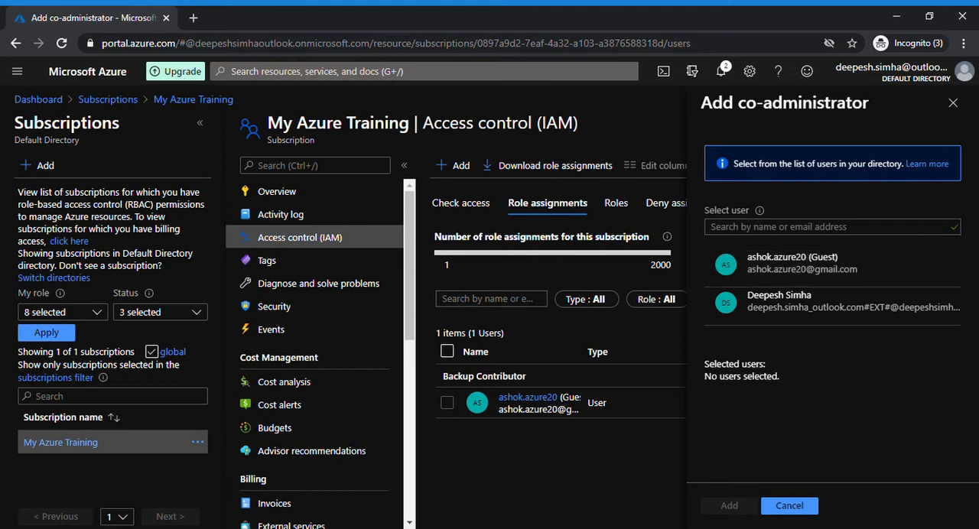
click(953, 103)
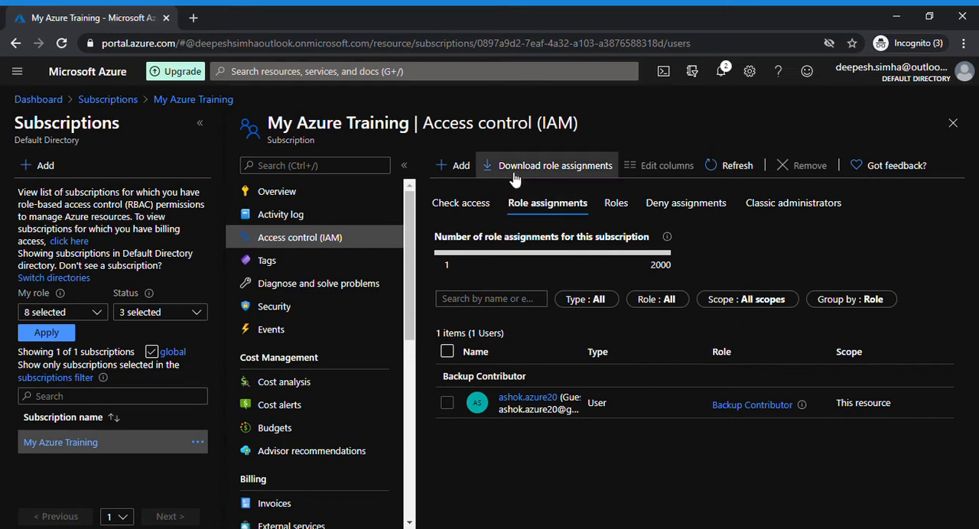
Step: Add the guest user as a co-administrator of the subscription and refresh the role assignments
click(457, 166)
click(468, 215)
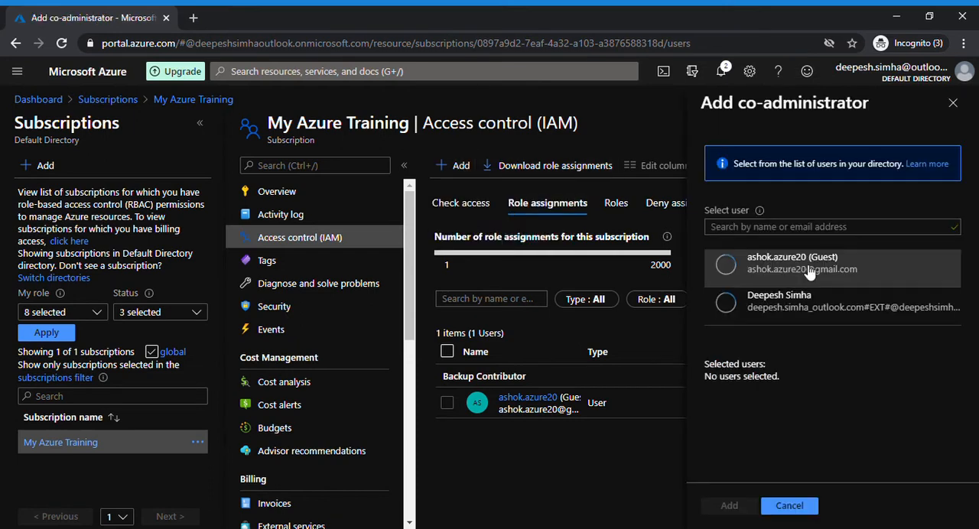
click(809, 274)
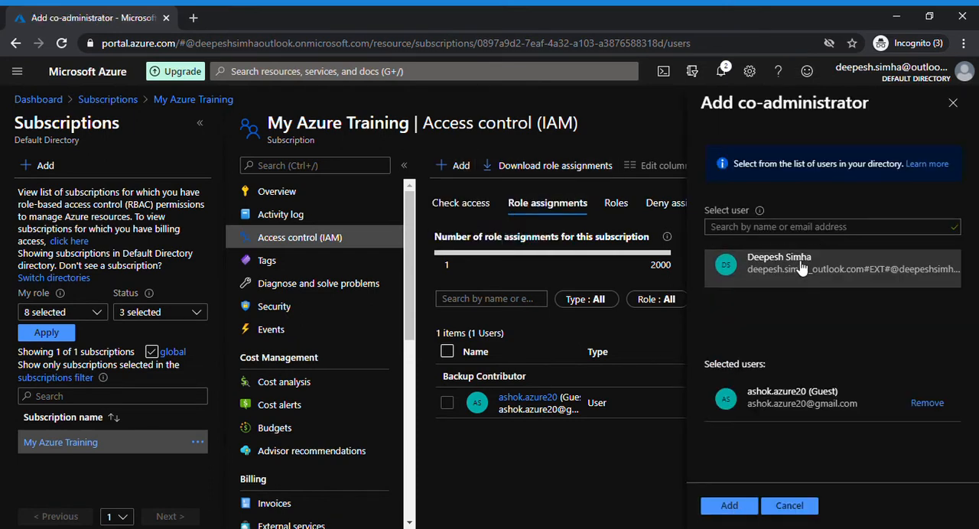
click(731, 508)
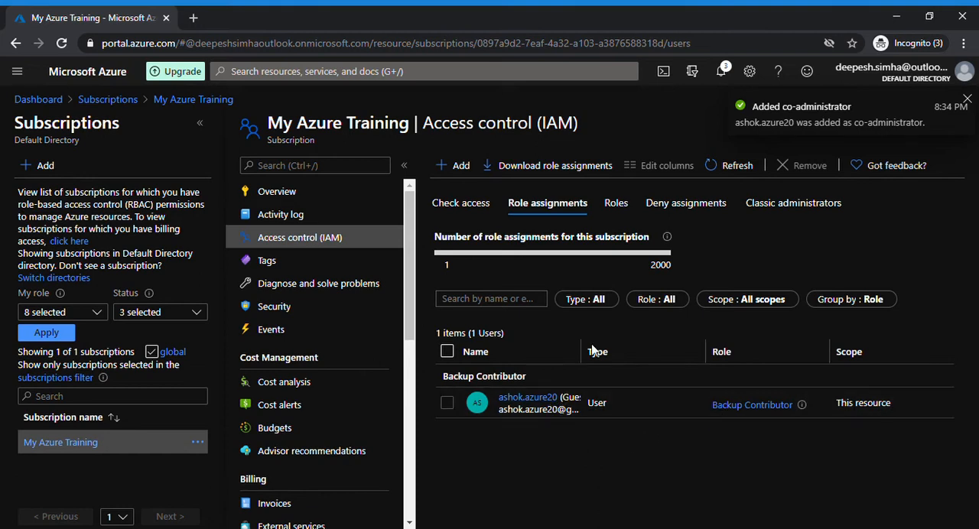
click(736, 167)
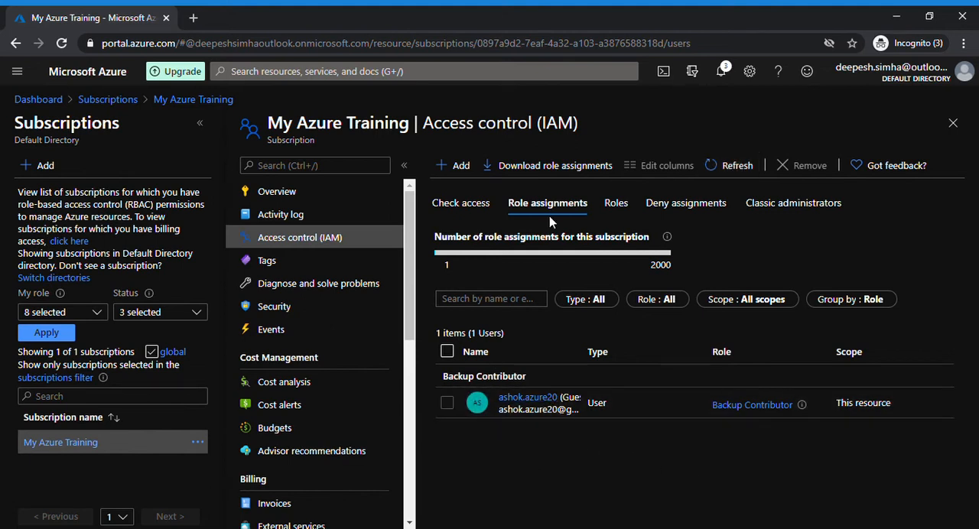
Step: Look at the basic settings for creating a custom role and return to the subscription's access control without creating one
click(459, 166)
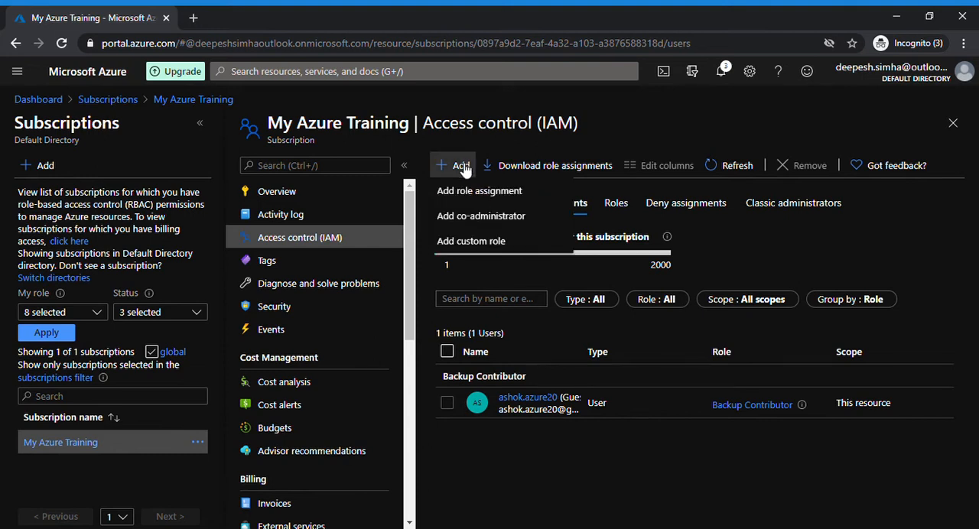
click(462, 241)
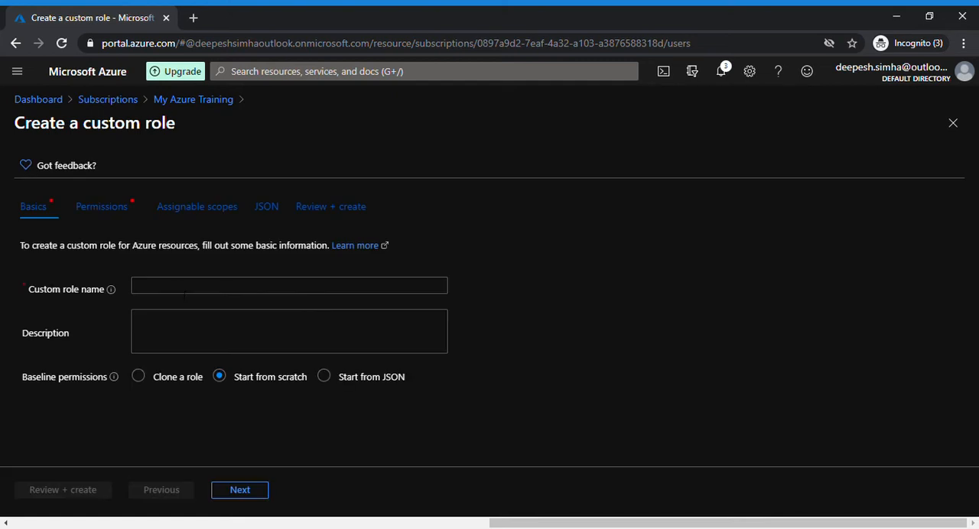
click(186, 293)
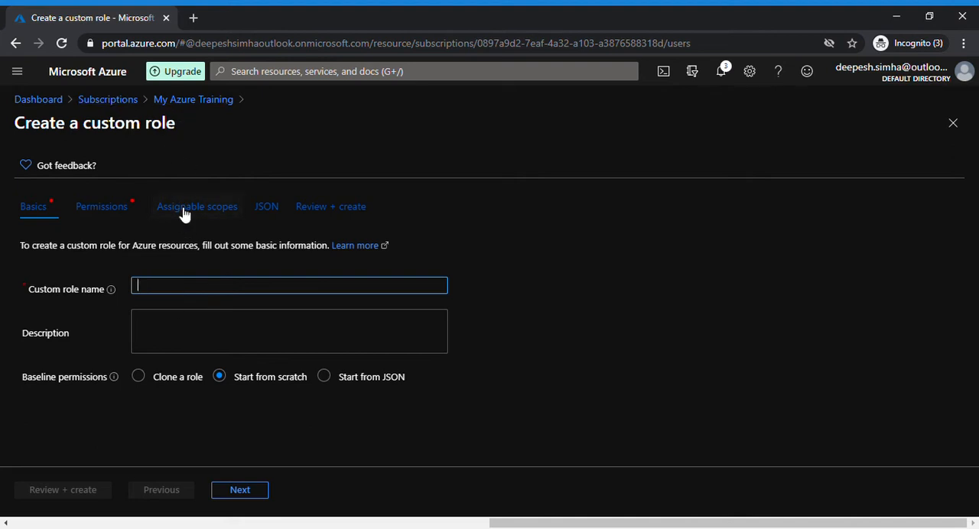
click(177, 109)
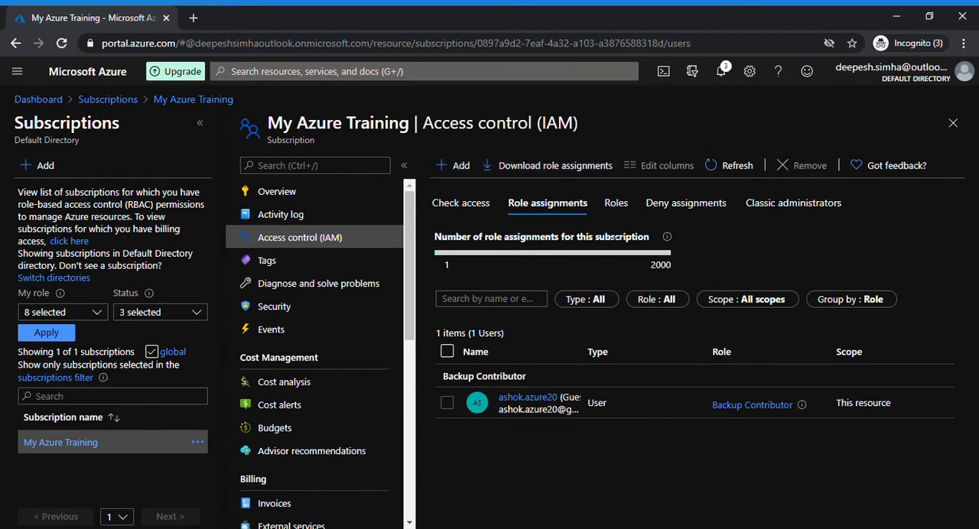
Step: Look through the subscription's role definitions and their user, group and service principal columns
click(620, 206)
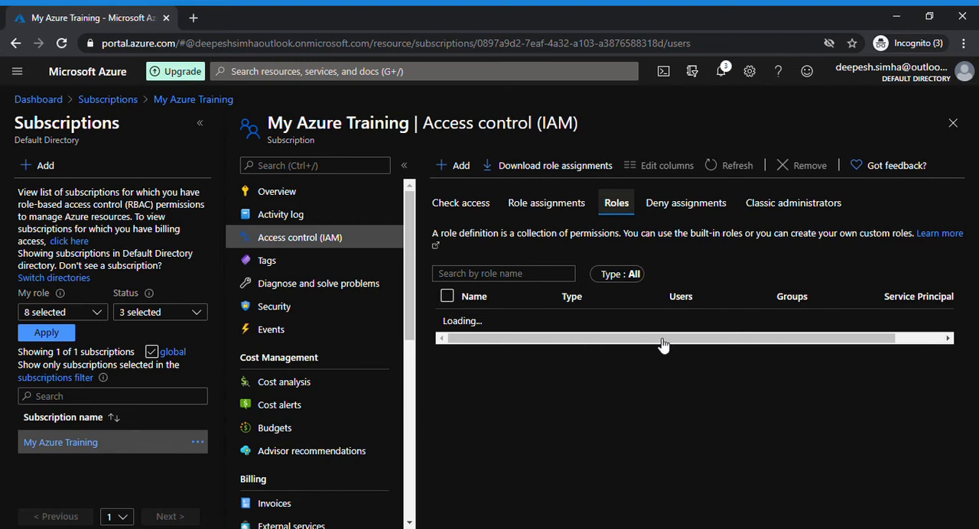
drag(769, 329, 761, 338)
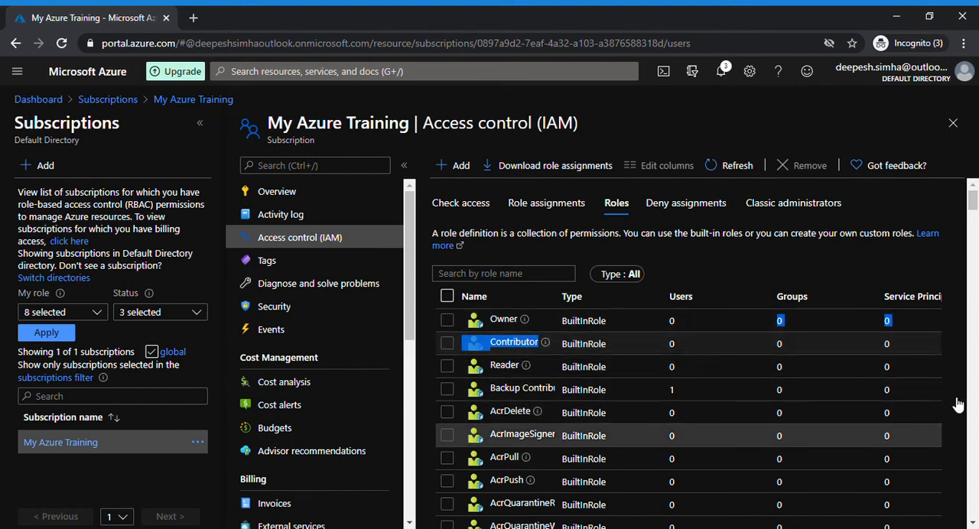
scroll(972, 264, down, 10)
scroll(972, 263, up, 10)
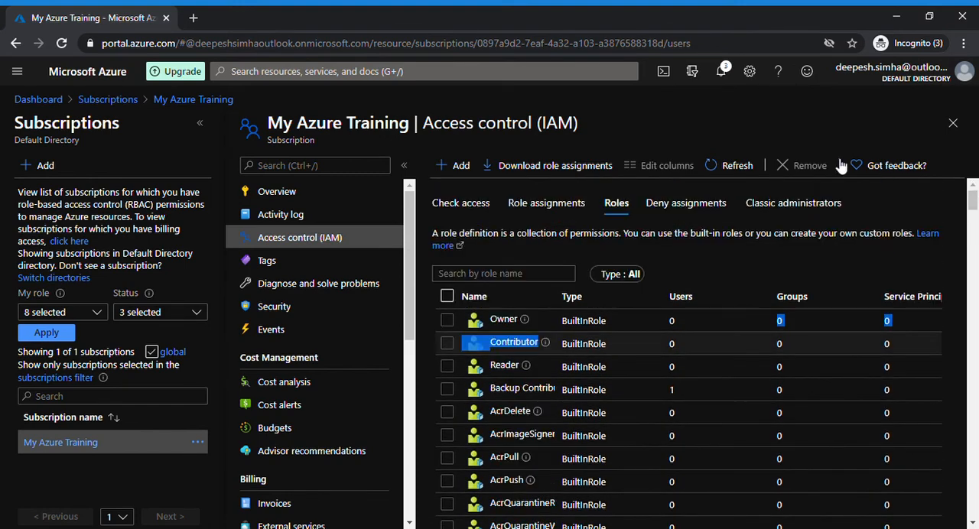
Step: Review the selectable roles and access options for a new role assignment, and close it without assigning anything
click(459, 166)
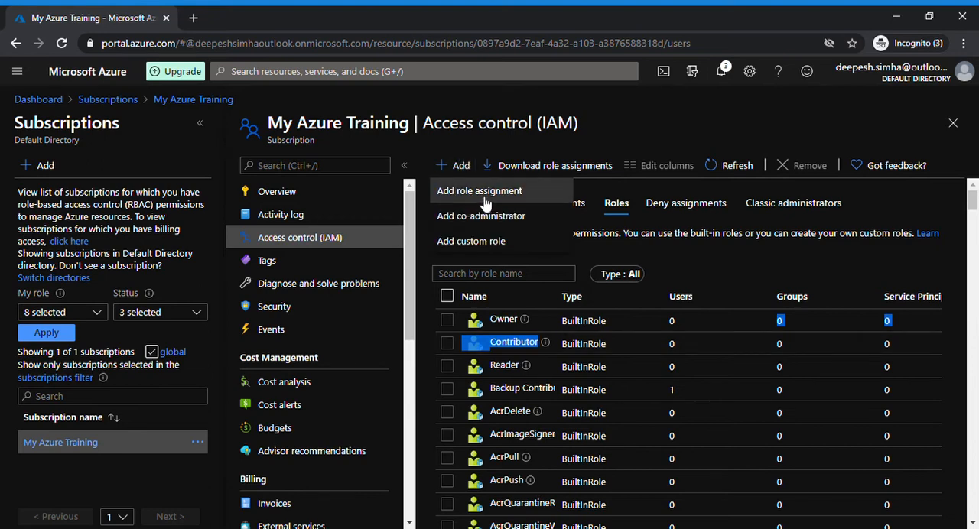
click(482, 193)
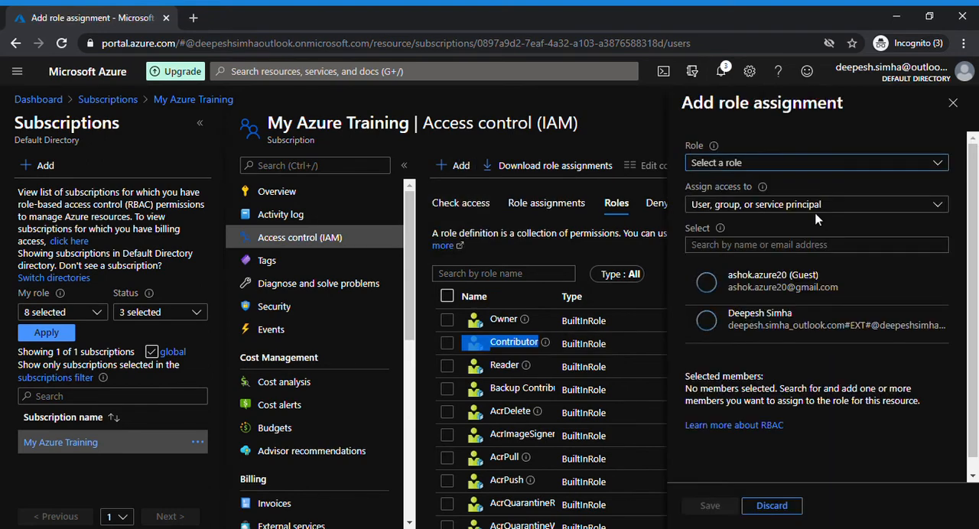
click(817, 212)
click(819, 222)
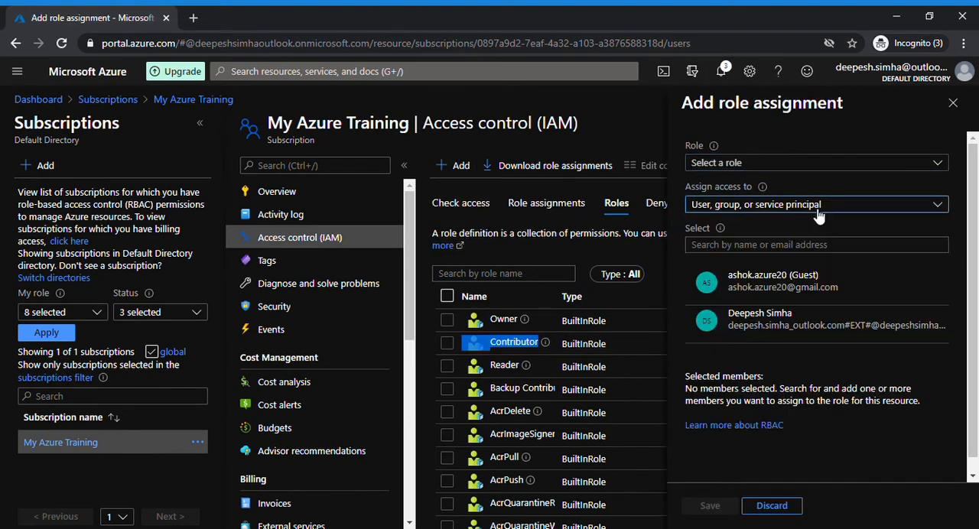
click(876, 164)
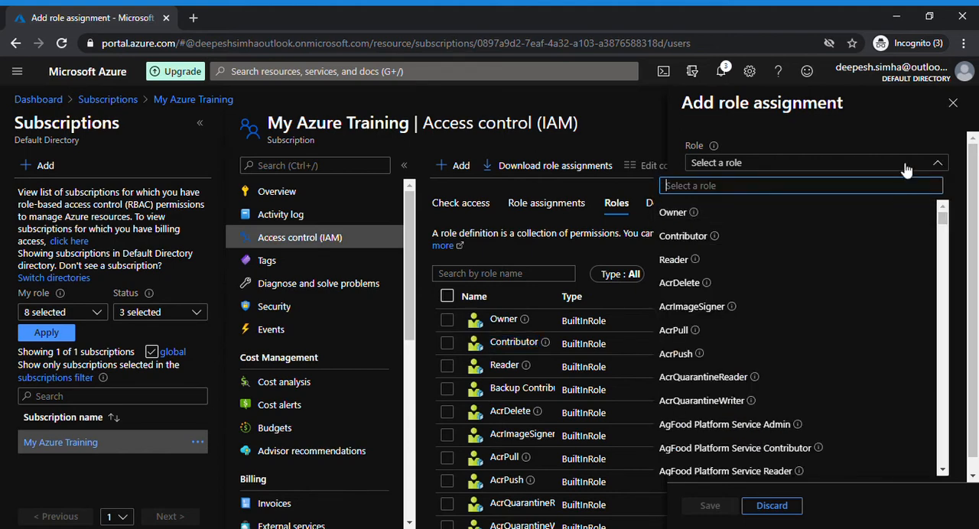
click(871, 127)
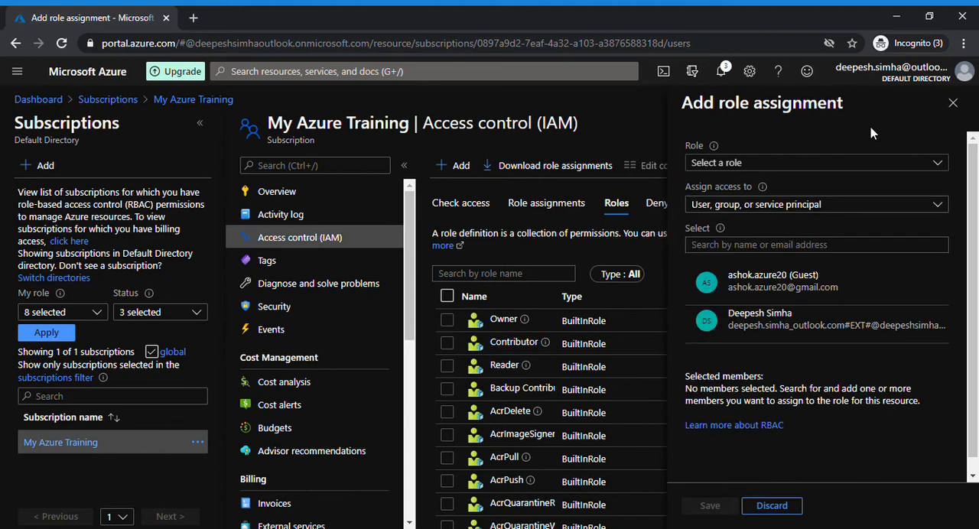
click(953, 107)
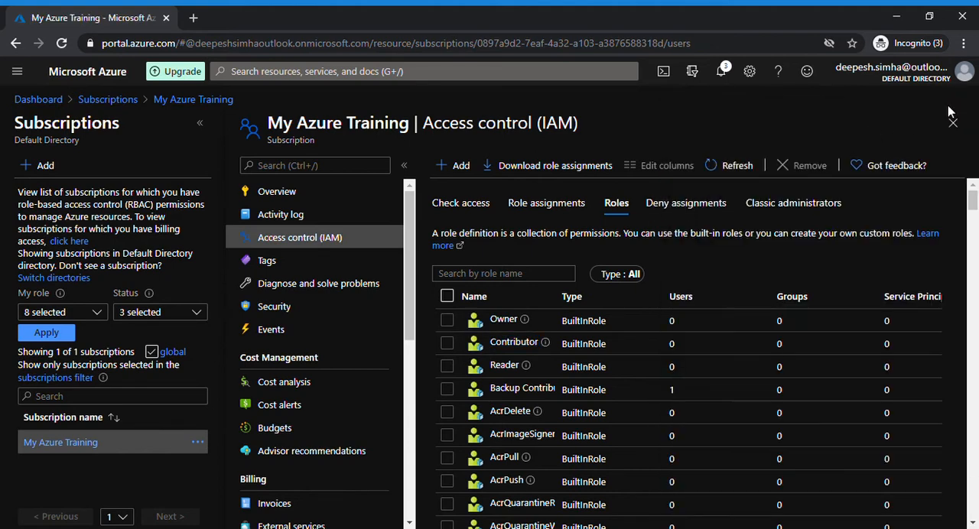
Step: Review the subscription's deny assignments and classic administrators, and revisit its access check, role assignments and roles
click(677, 214)
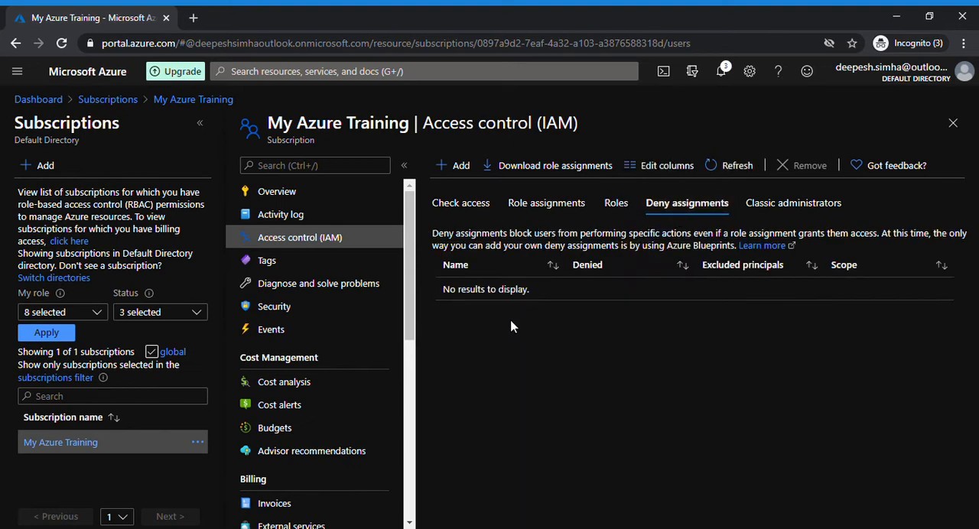
click(785, 213)
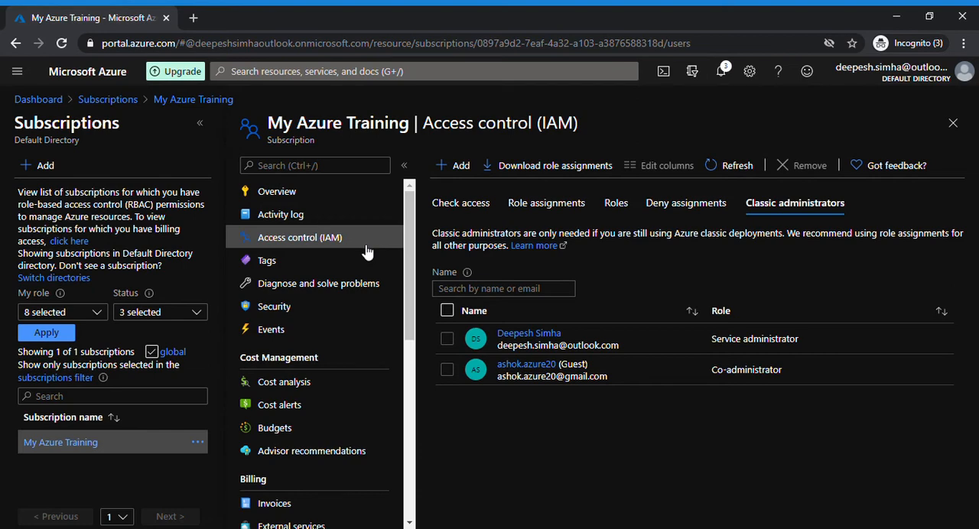
click(468, 208)
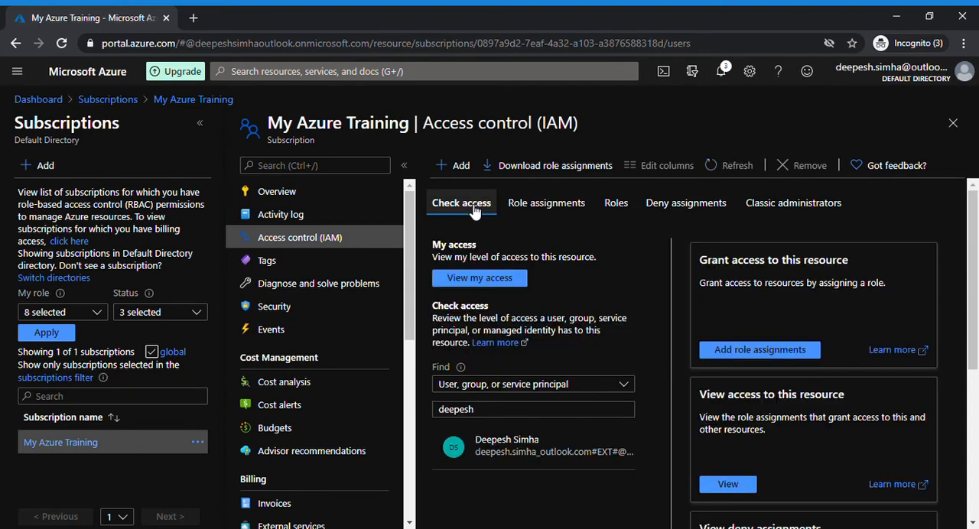
click(536, 214)
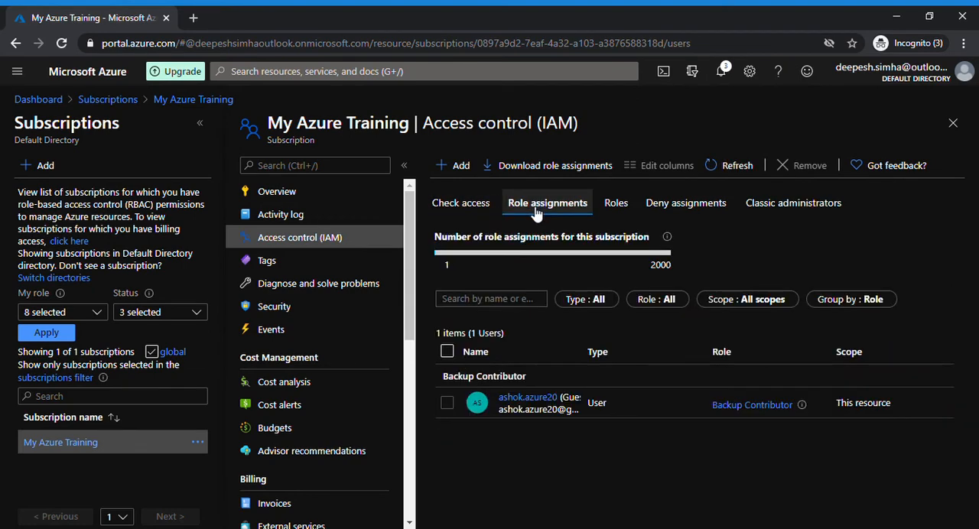
click(617, 213)
click(686, 206)
Step: Remove the guest user from the subscription's classic administrators
click(781, 214)
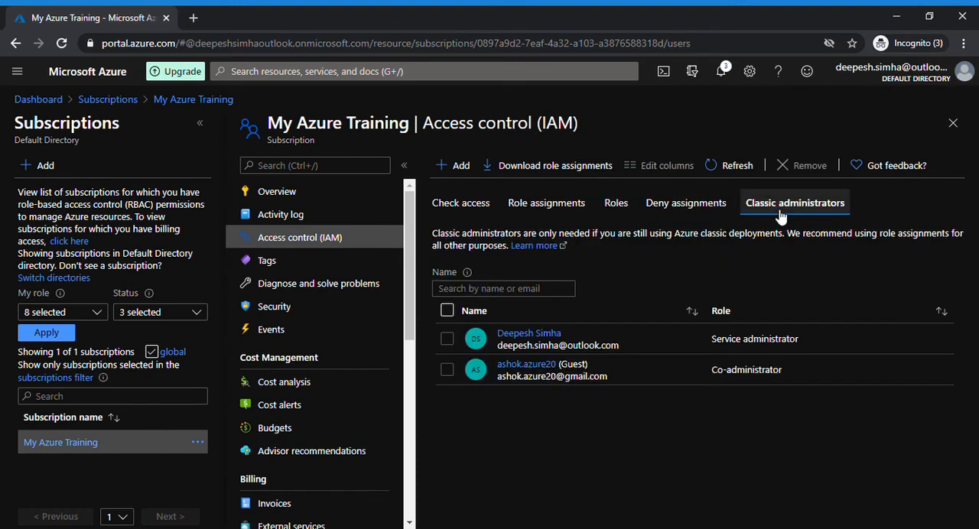
click(447, 371)
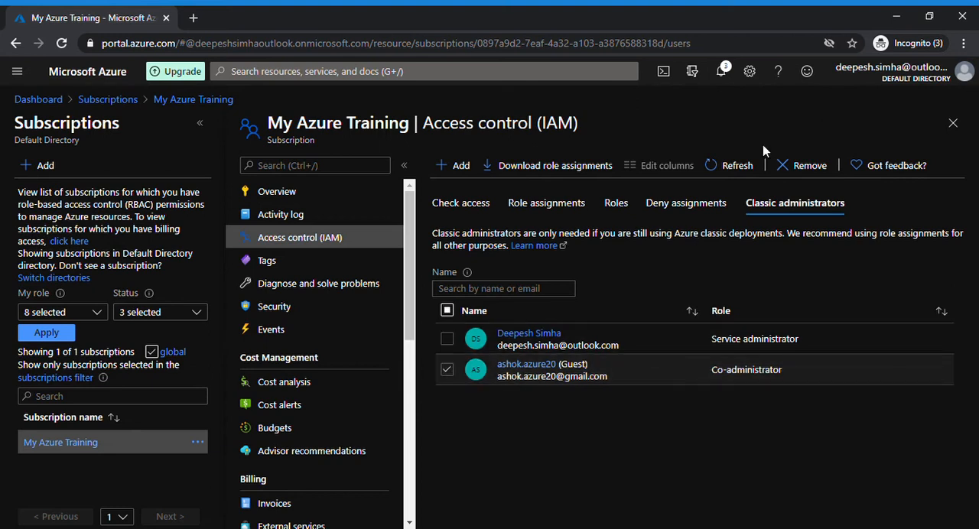
click(812, 166)
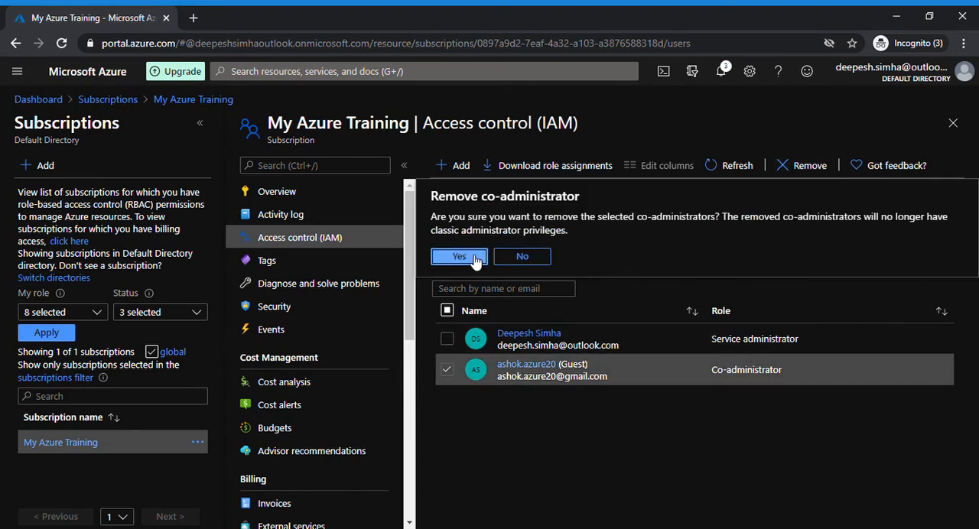
click(470, 254)
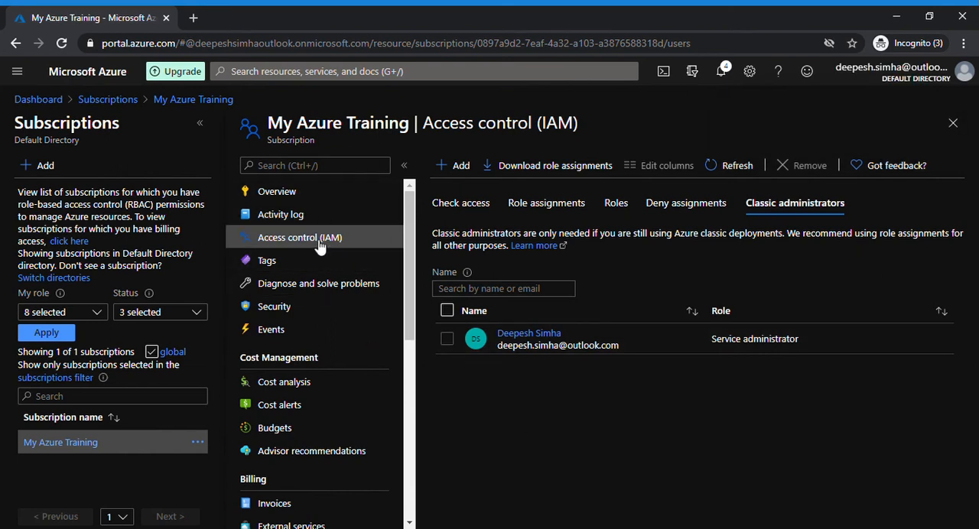
Step: Examine the subscription's tag name and value fields and its Diagnose and solve problems page
click(273, 267)
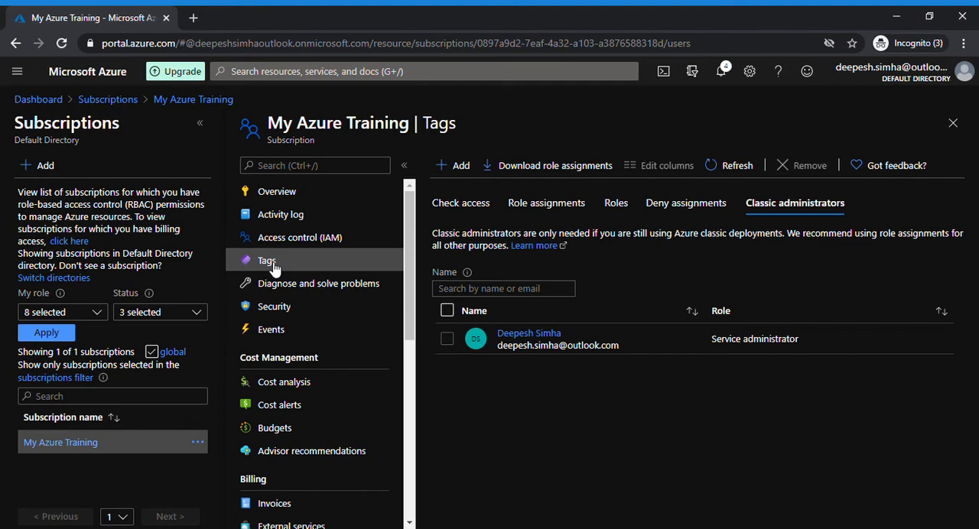
click(303, 238)
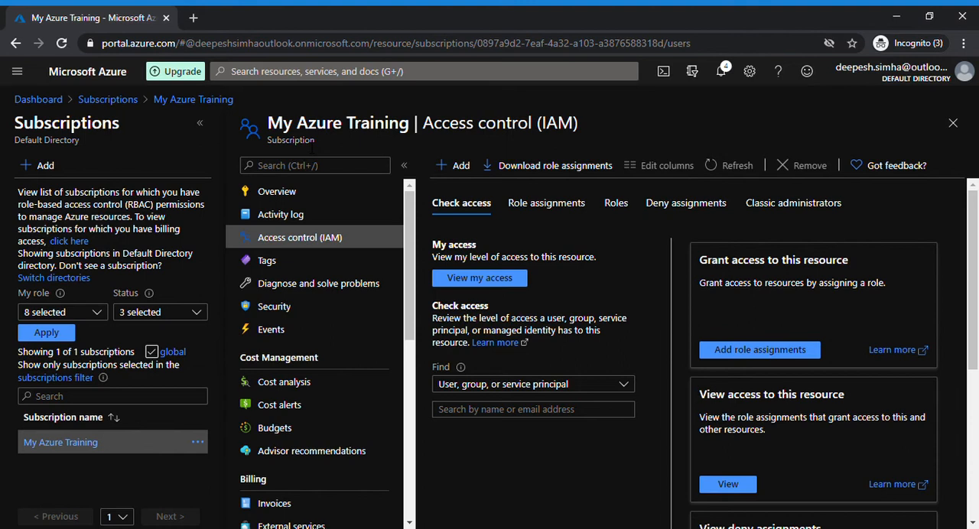
click(265, 261)
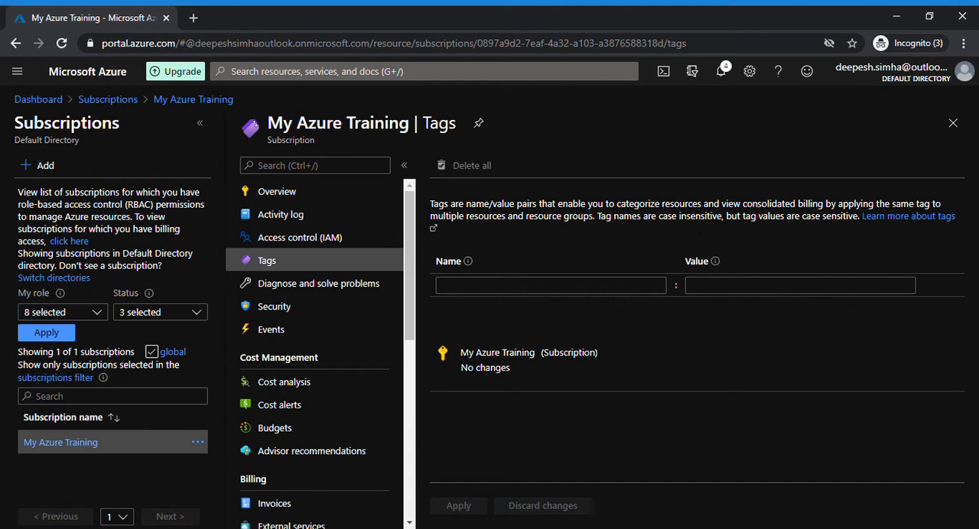
click(494, 287)
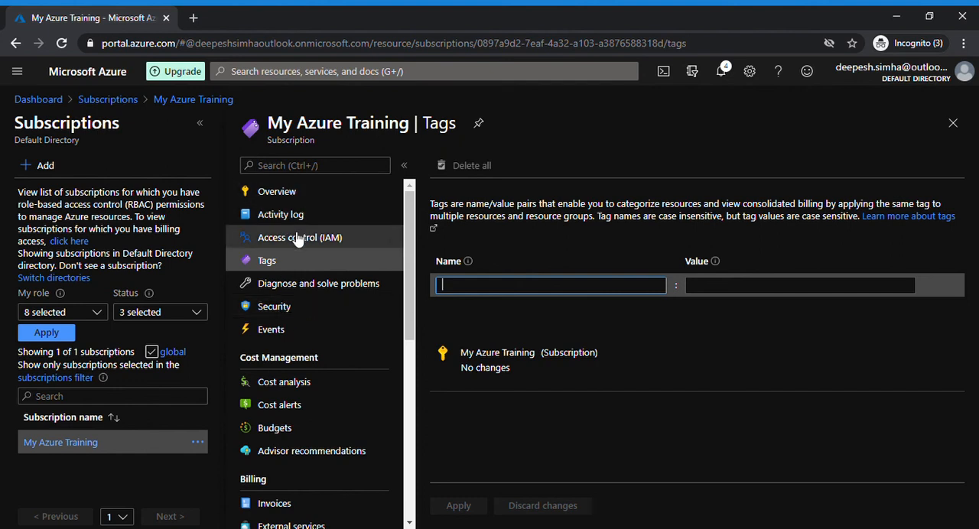
click(302, 287)
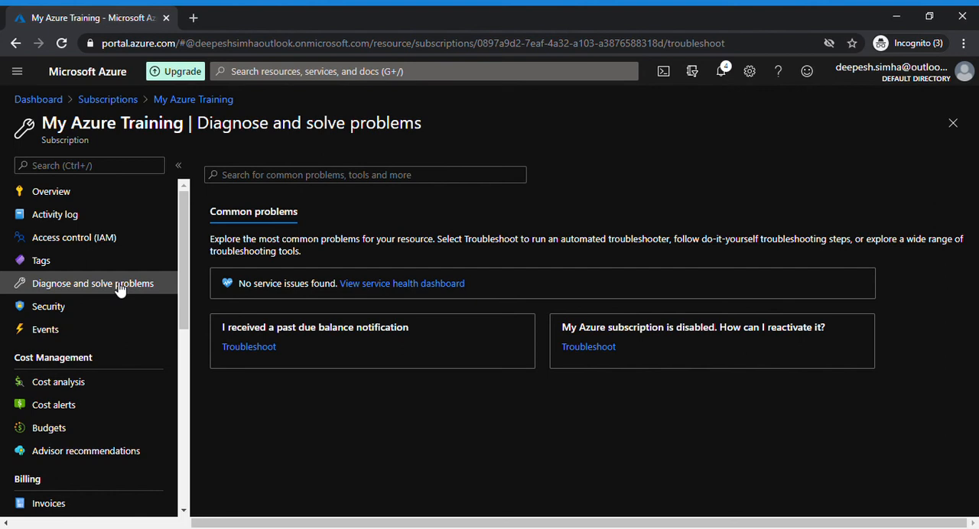
Step: Review the subscription's security page and Security Center introduction, and read its Events overview on Event Grid automation
click(47, 307)
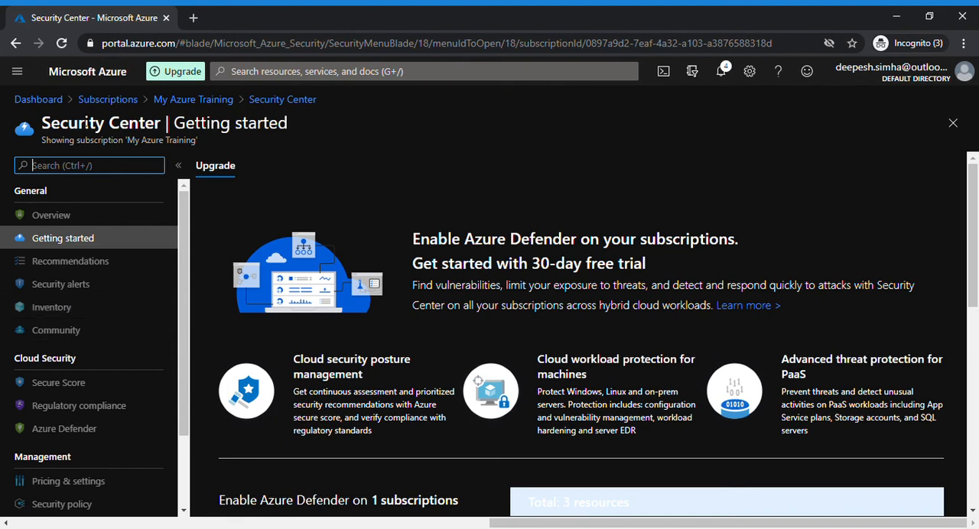
click(217, 106)
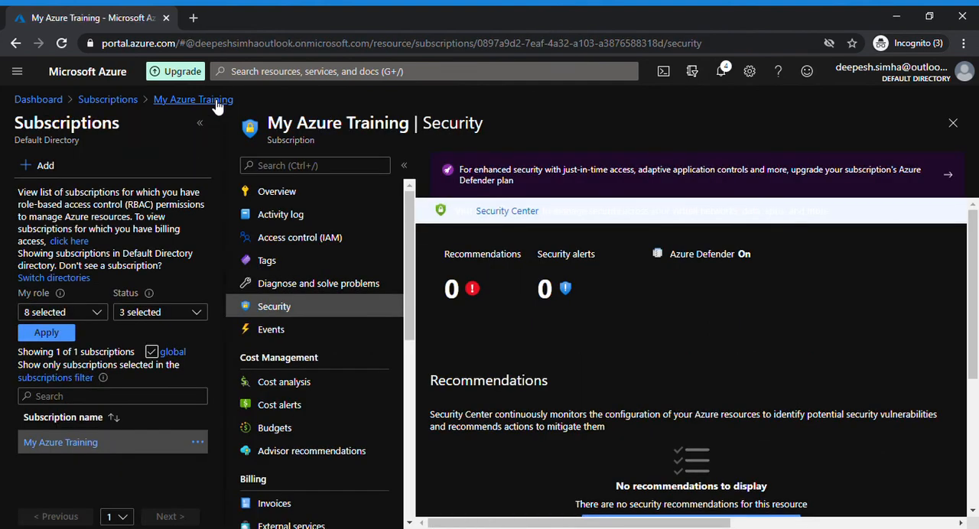
click(279, 338)
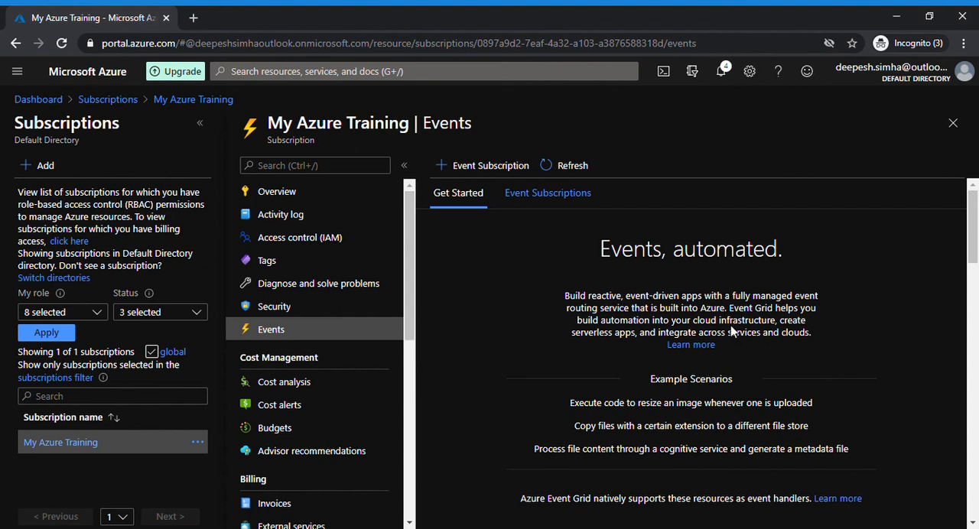
drag(577, 320, 693, 333)
drag(634, 348, 814, 330)
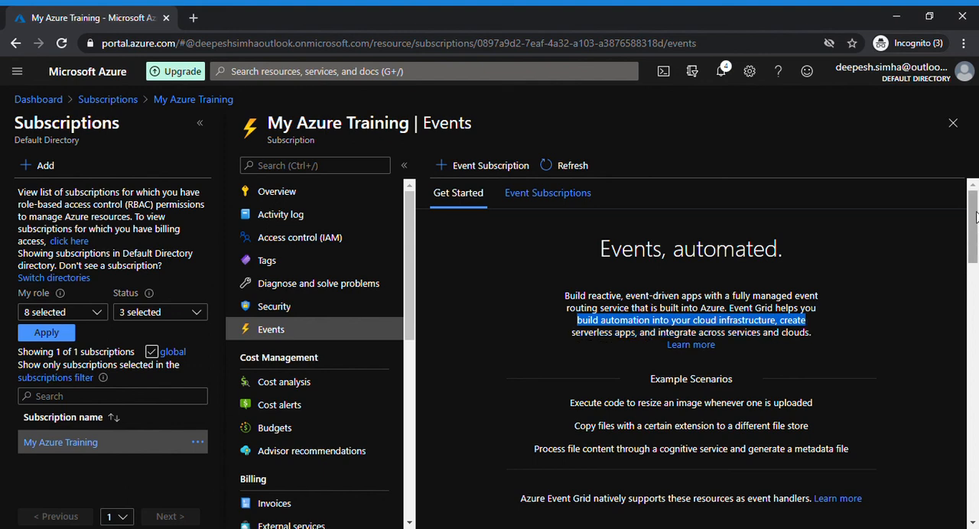
mouse_move(975, 217)
mouse_down()
mouse_move(970, 349)
mouse_move(972, 220)
mouse_up()
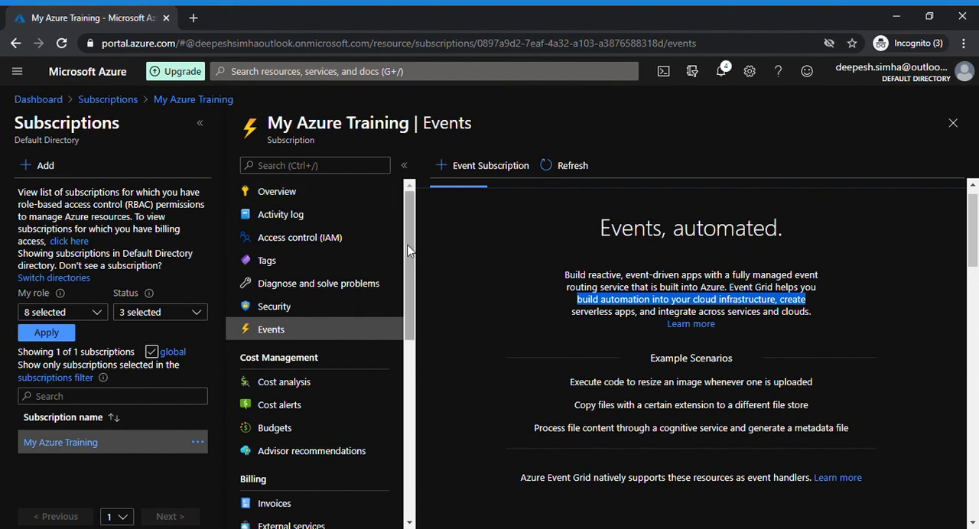
Step: Revisit the subscription's activity log, access control, tags, Diagnose and solve problems, and overview pages
click(294, 215)
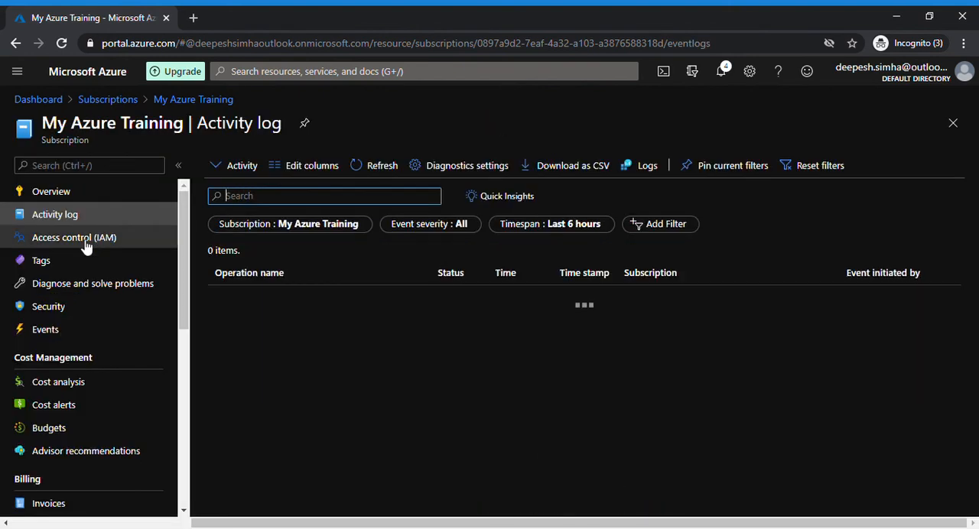
click(86, 240)
click(270, 268)
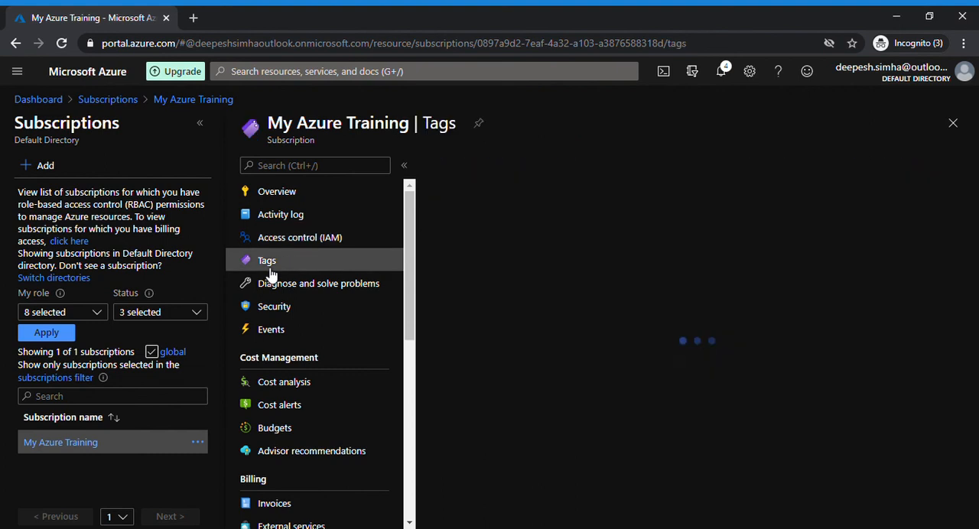
click(289, 291)
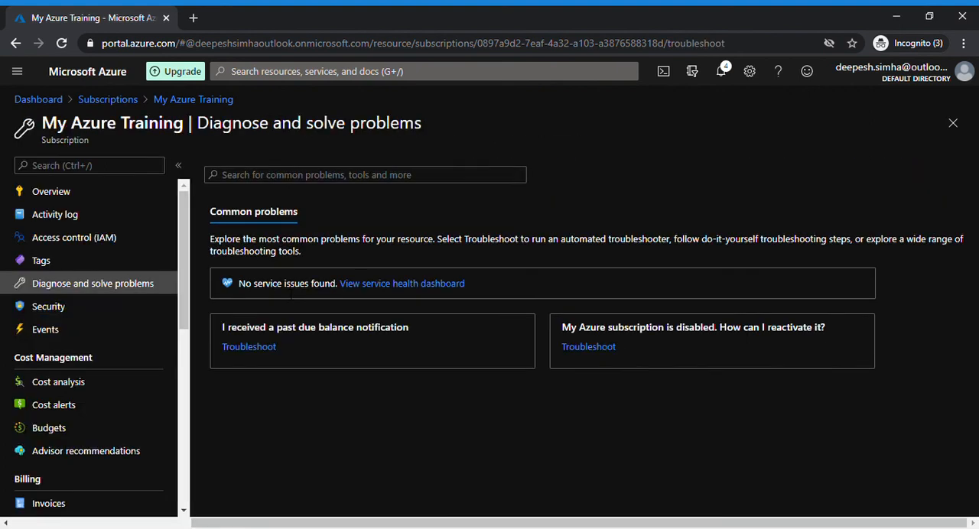
click(61, 197)
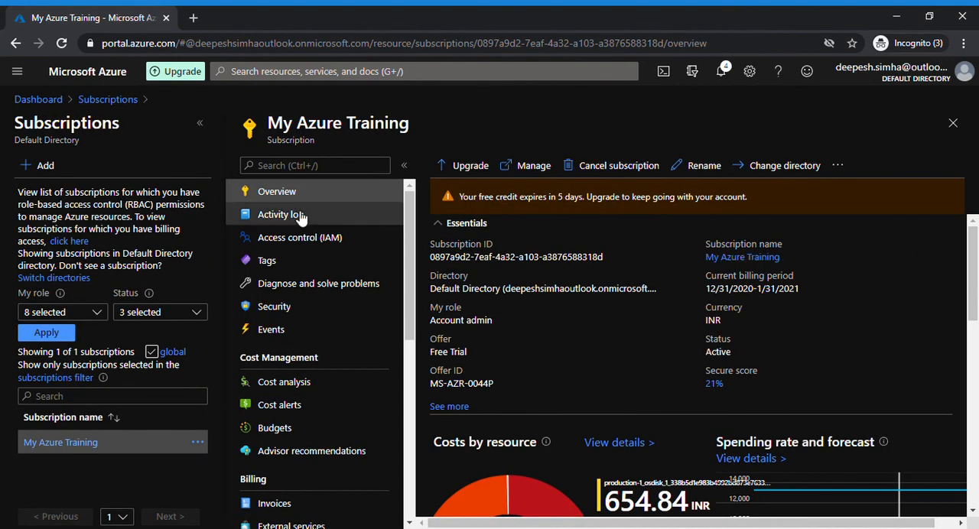
click(289, 215)
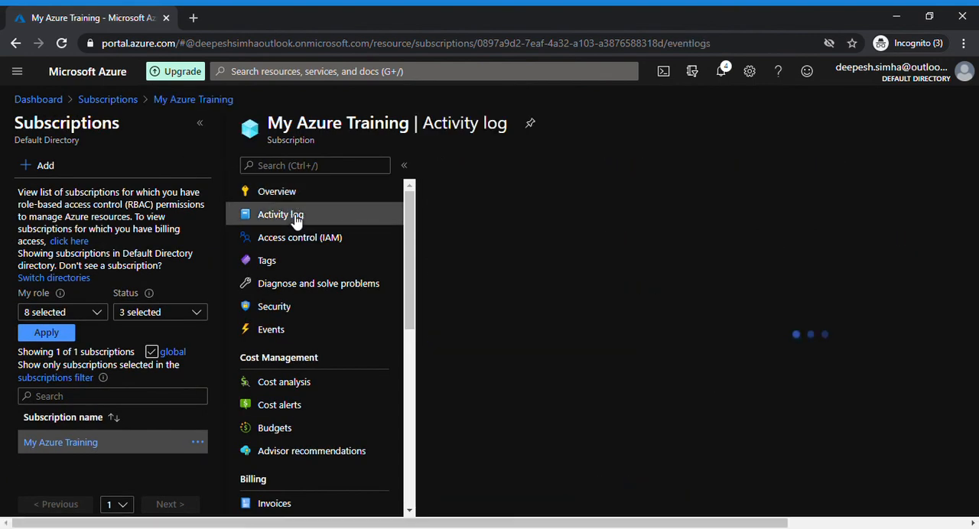
click(94, 237)
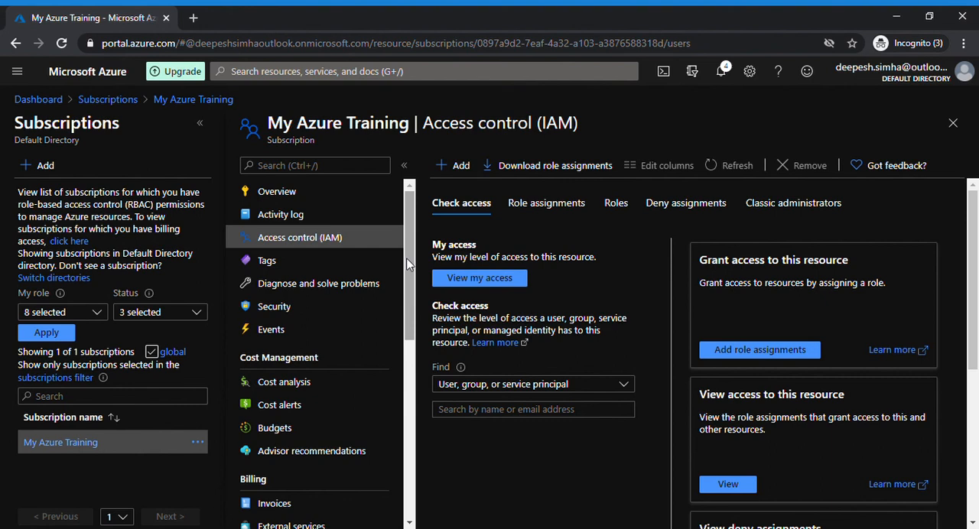
Step: Look through the subscription's Cost Management, Billing and Settings options, down to Resource locks
drag(409, 263, 409, 271)
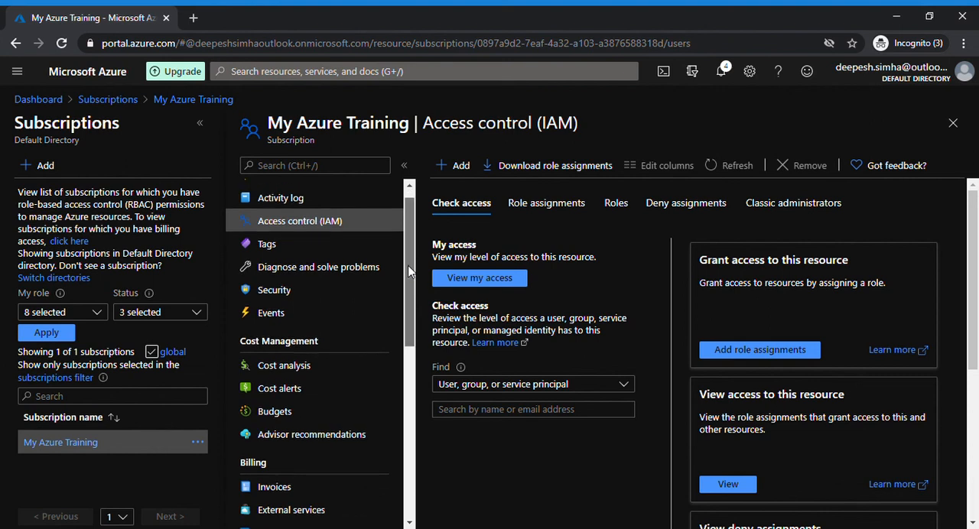
scroll(409, 270, down, 3)
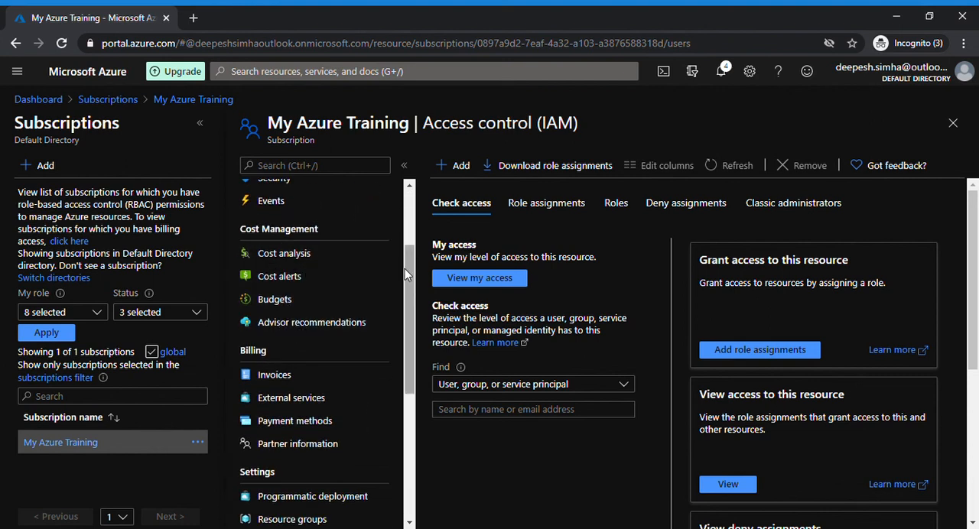
scroll(407, 276, down, 3)
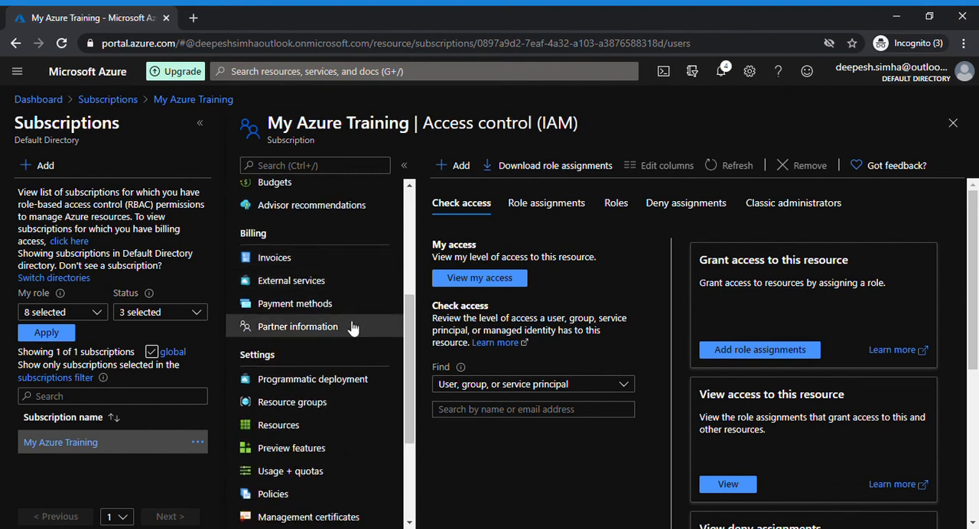
drag(413, 307, 410, 372)
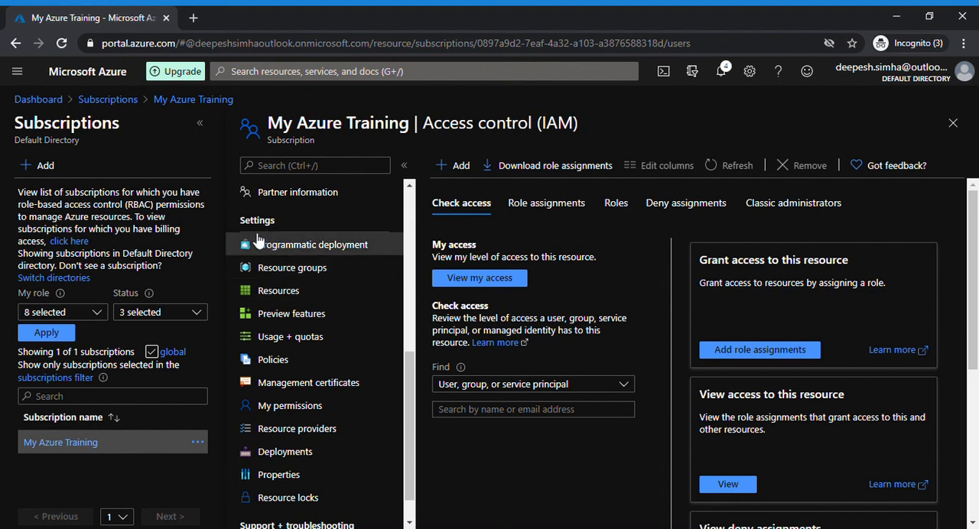
mouse_move(408, 368)
mouse_down()
mouse_move(406, 393)
mouse_move(406, 372)
mouse_up()
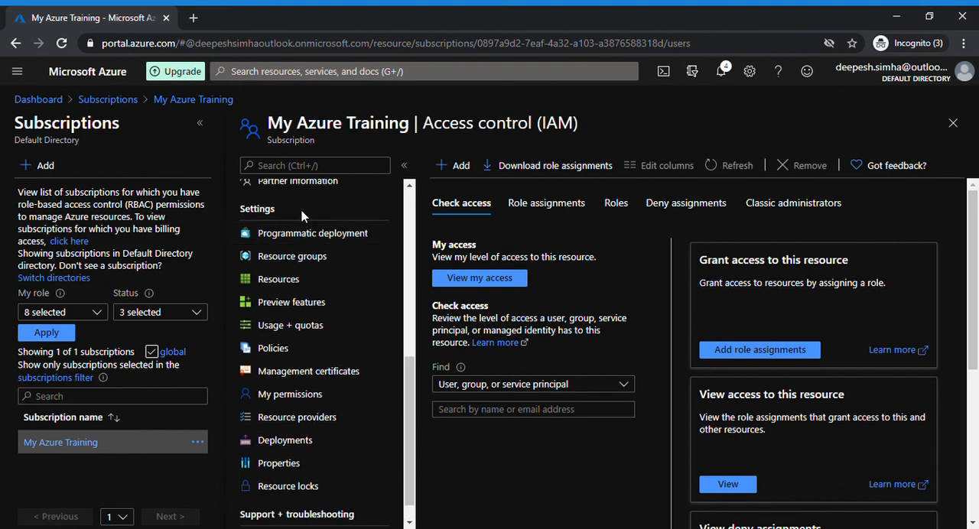